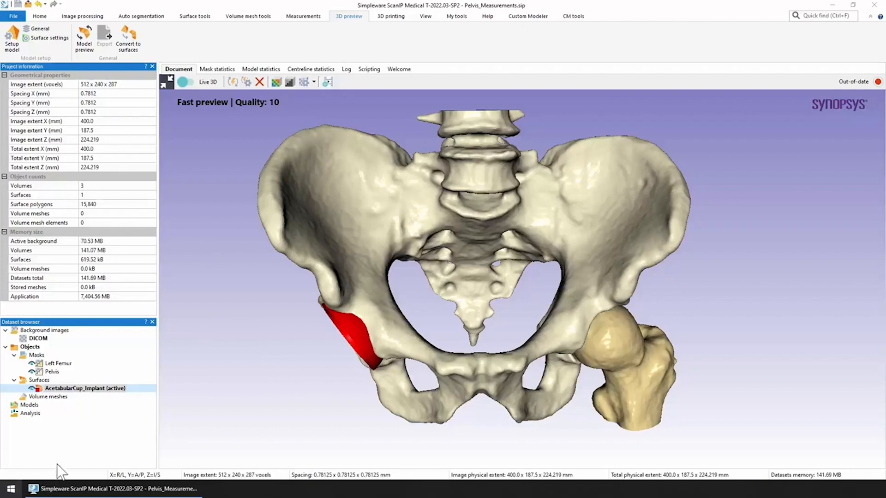
Step: Create a new surface model containing the Left Femur and Pelvis masks
click(298, 370)
drag(297, 366, 265, 366)
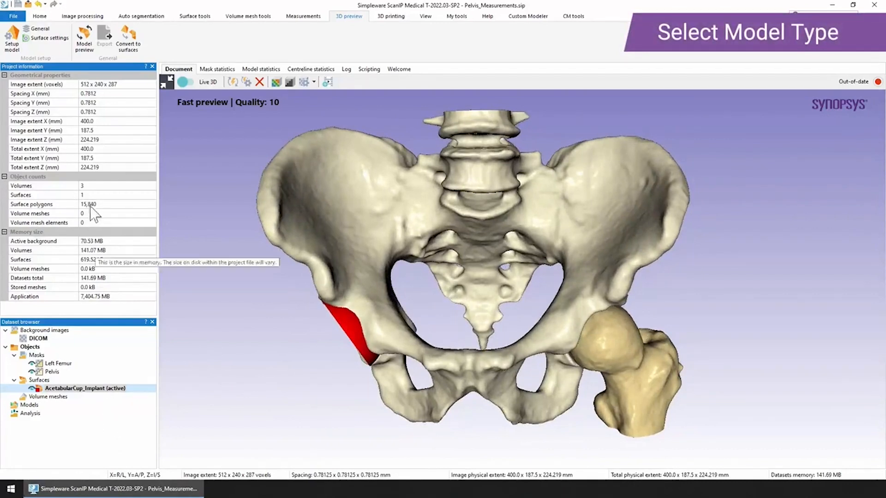
click(46, 19)
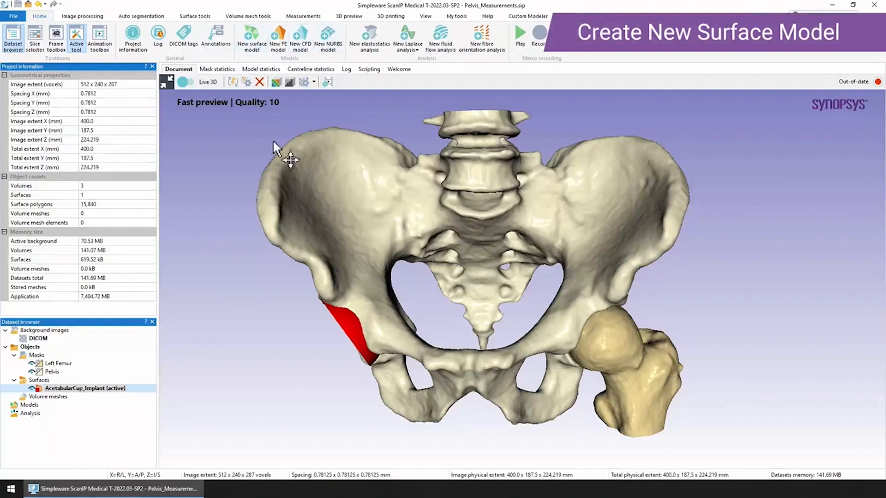
right_click(32, 406)
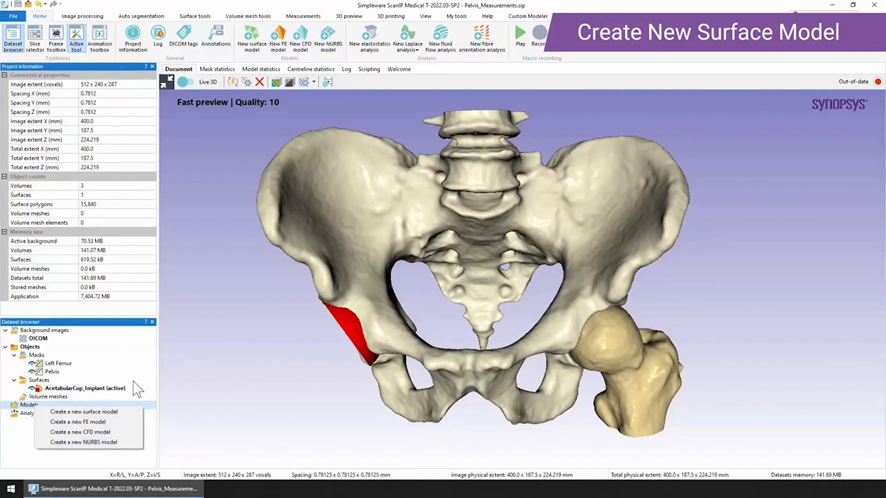
click(52, 364)
click(53, 363)
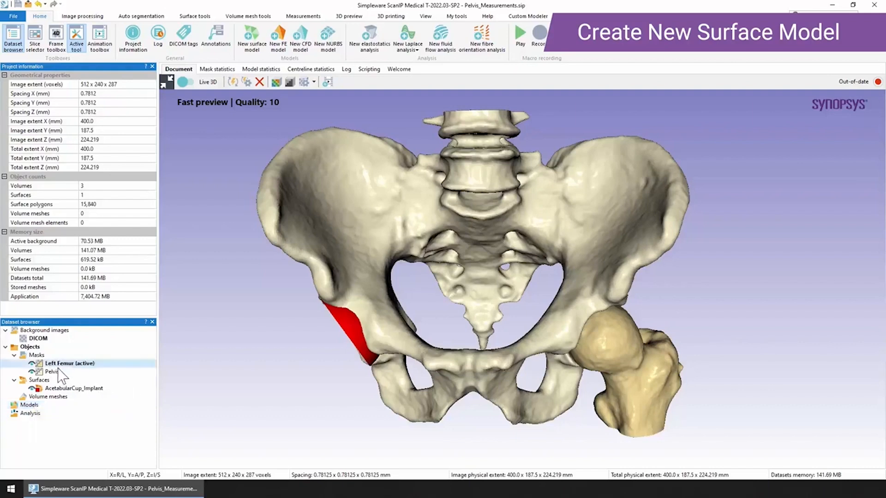
click(58, 371)
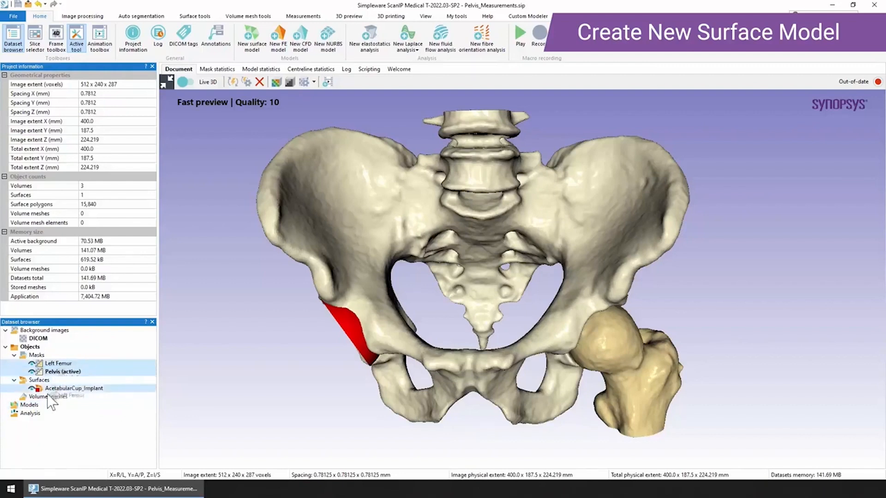
double_click(42, 405)
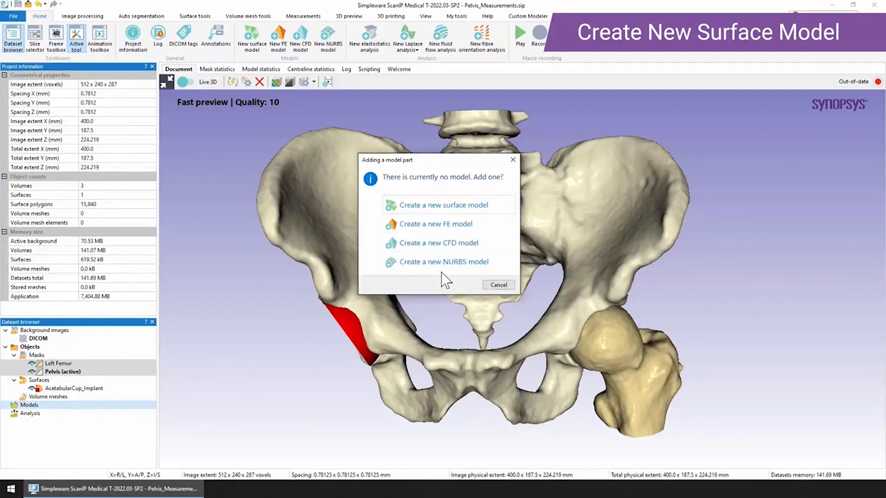
click(455, 205)
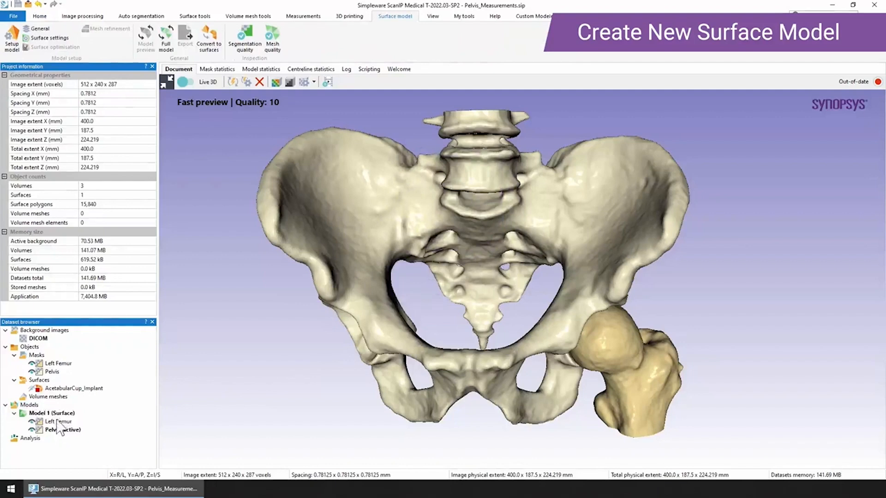
Step: Add the AcetabularCup_Implant surface to Model 1 and order its parts as AcetabularCup_Implant, Pelvis, Left Femur
drag(63, 390, 73, 424)
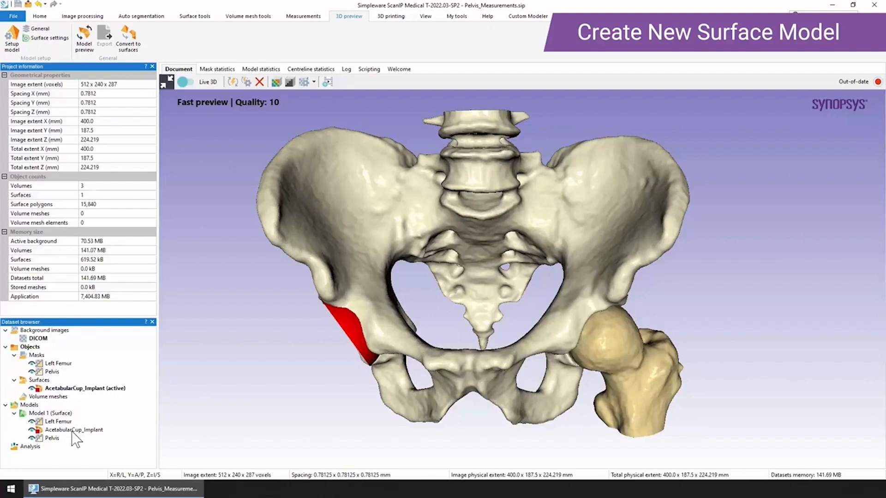
drag(312, 369, 352, 362)
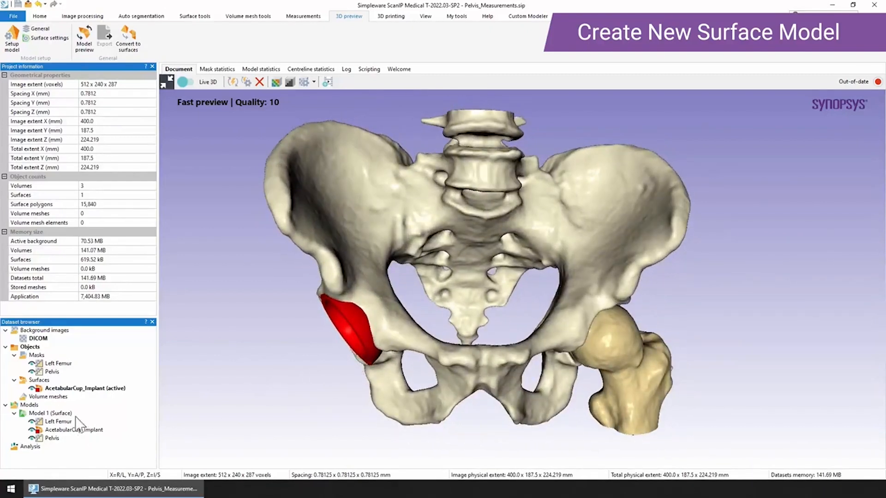
mouse_move(57, 432)
mouse_down()
mouse_move(57, 421)
mouse_move(53, 437)
mouse_move(52, 428)
mouse_up()
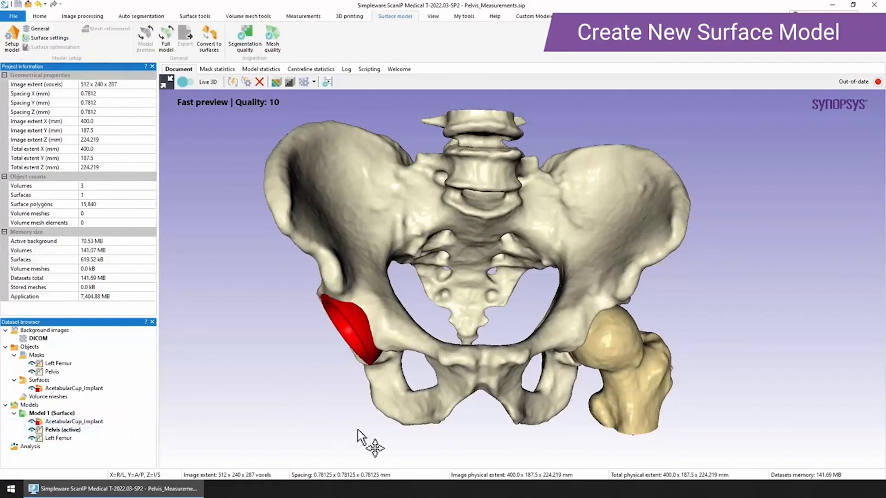
Step: Inspect the segmentation quality of all parts in the surface model, and close the inspection
drag(328, 429, 372, 427)
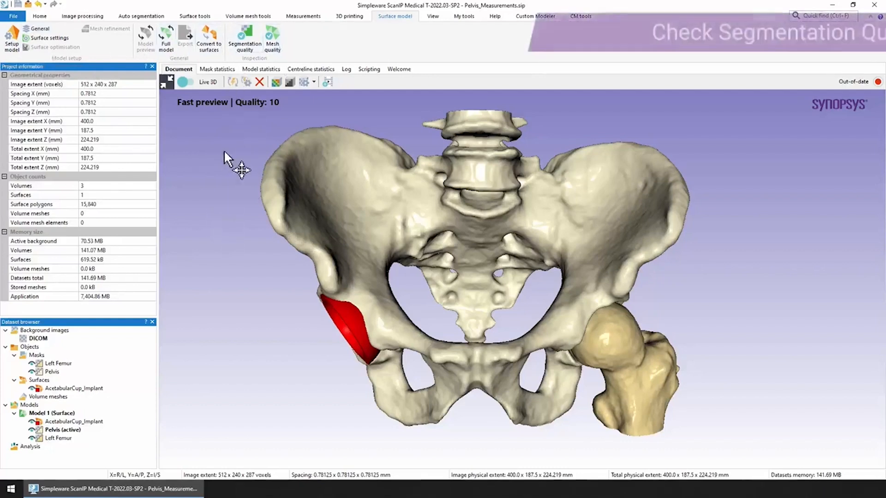
click(257, 50)
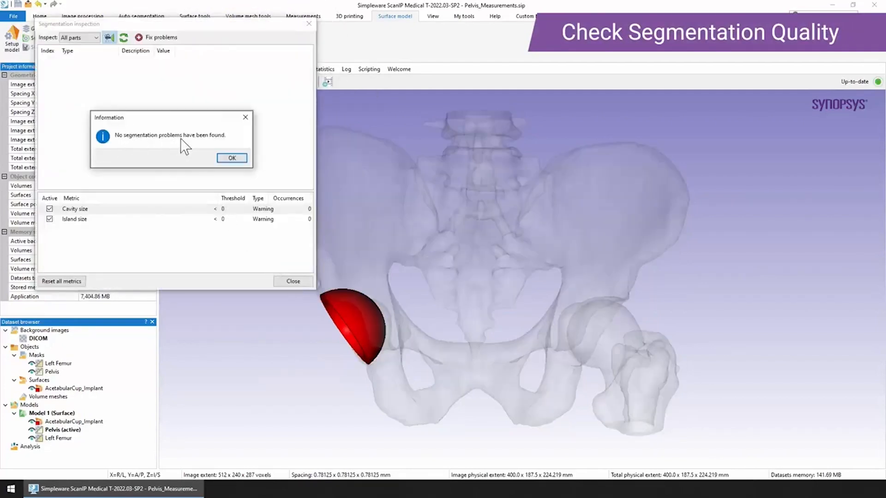
click(229, 158)
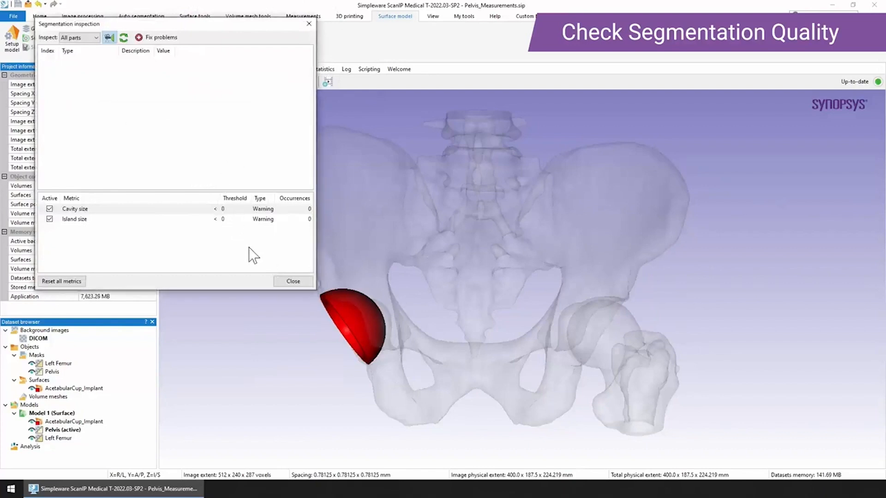
click(293, 281)
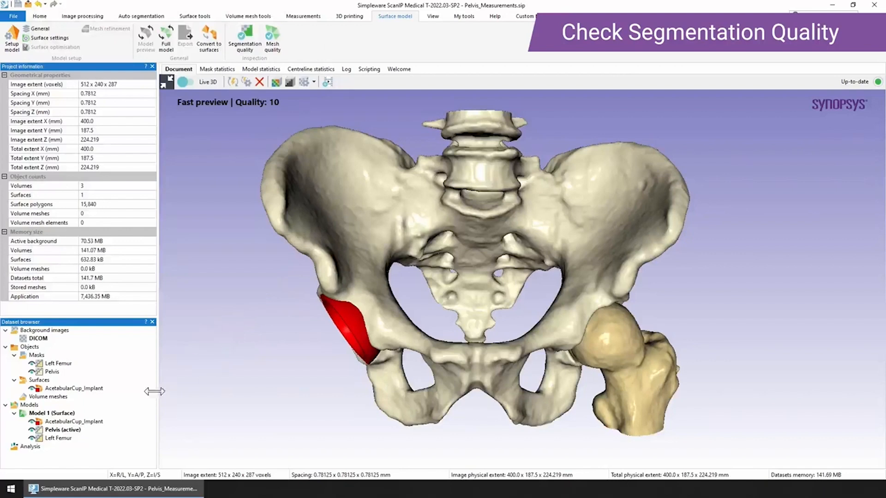
Step: Choose STL for 3D printing (*.stl) as the export type in Model 1's configuration
right_click(66, 416)
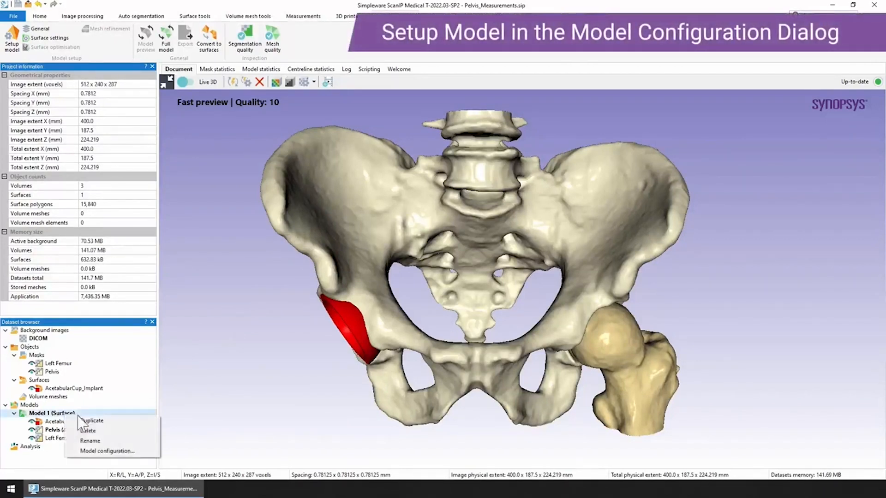
click(101, 451)
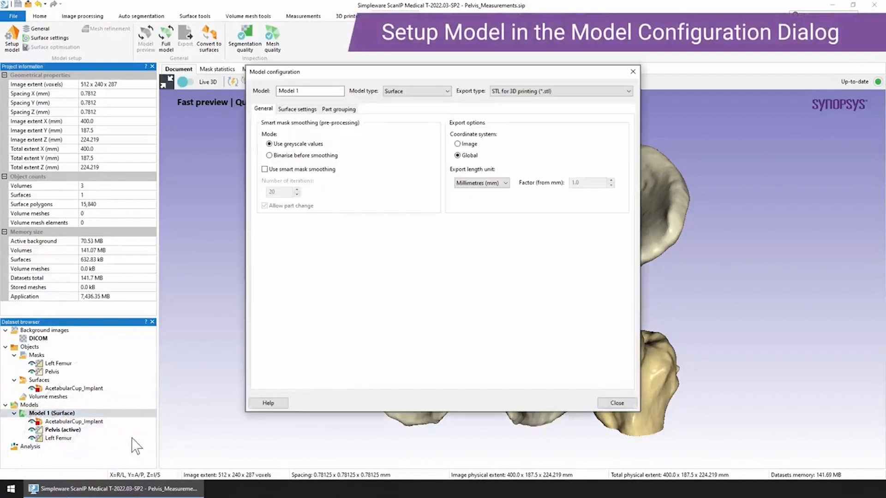
drag(436, 75, 420, 75)
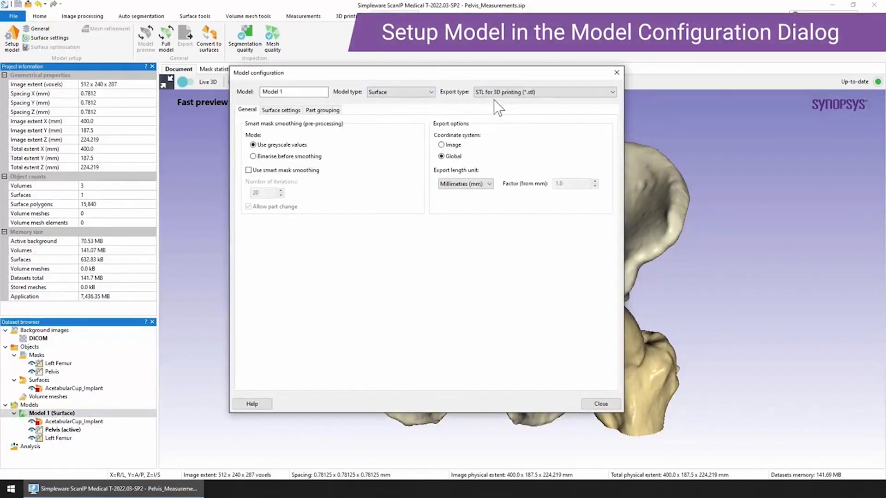
click(547, 93)
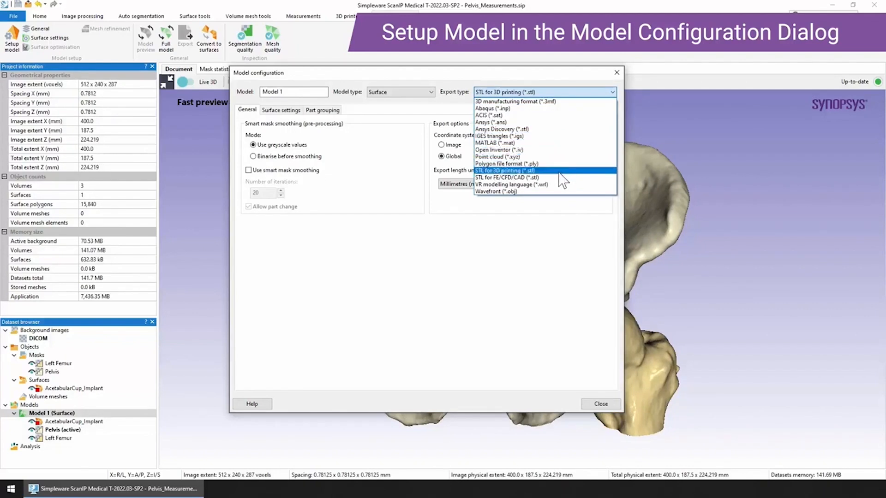
click(504, 171)
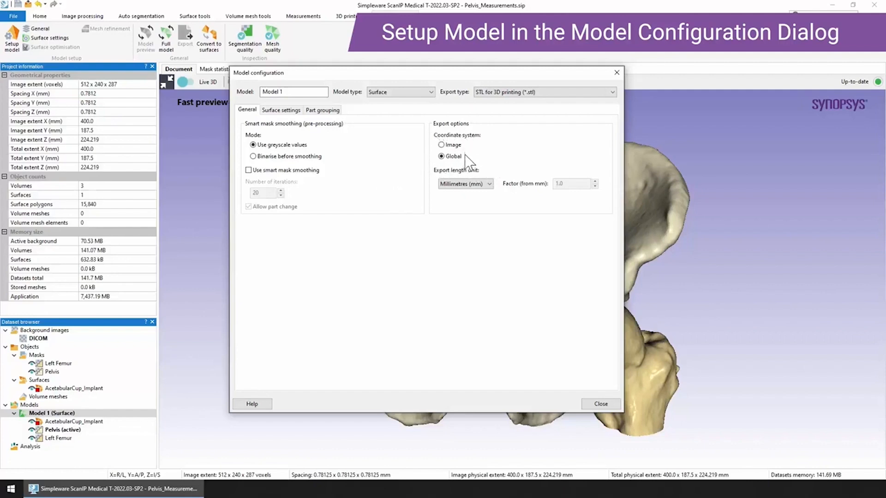
Step: Review Model 1's surface settings, part grouping and general options, and close the configuration
click(280, 110)
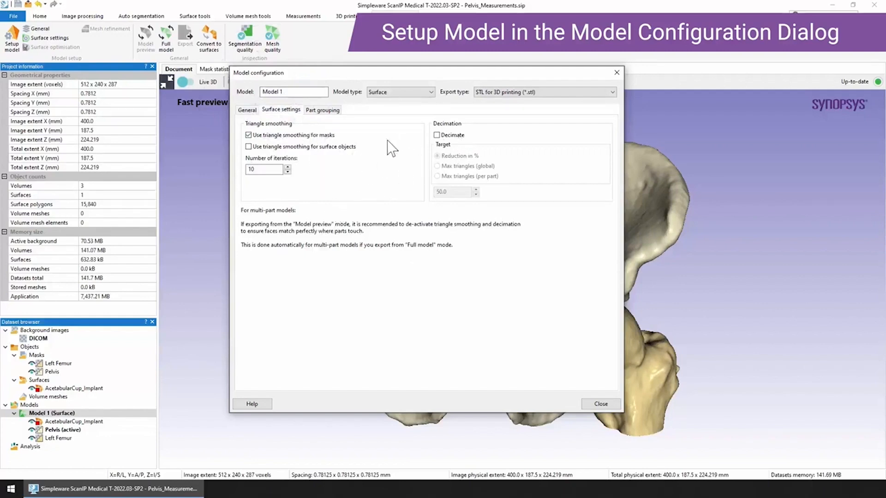
click(322, 110)
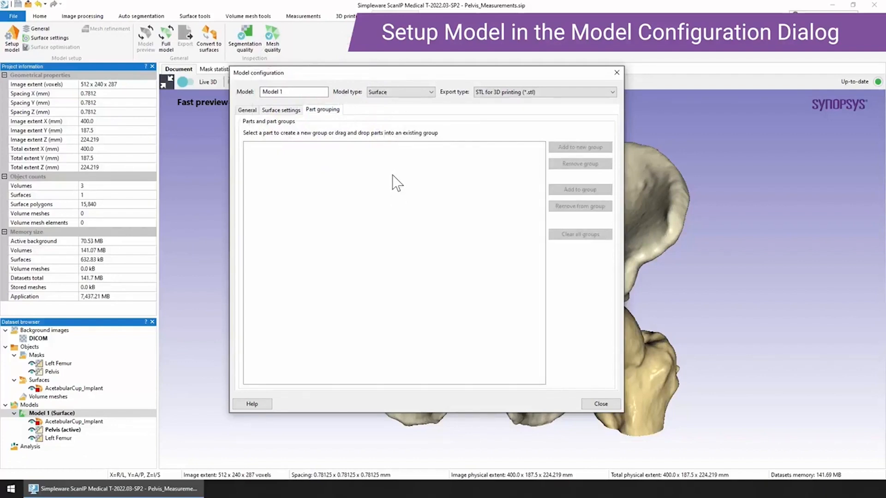
click(248, 110)
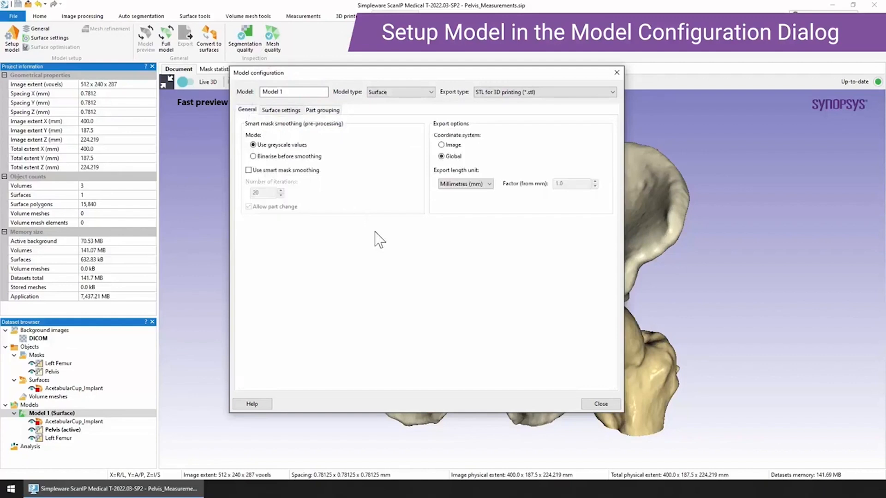
click(599, 403)
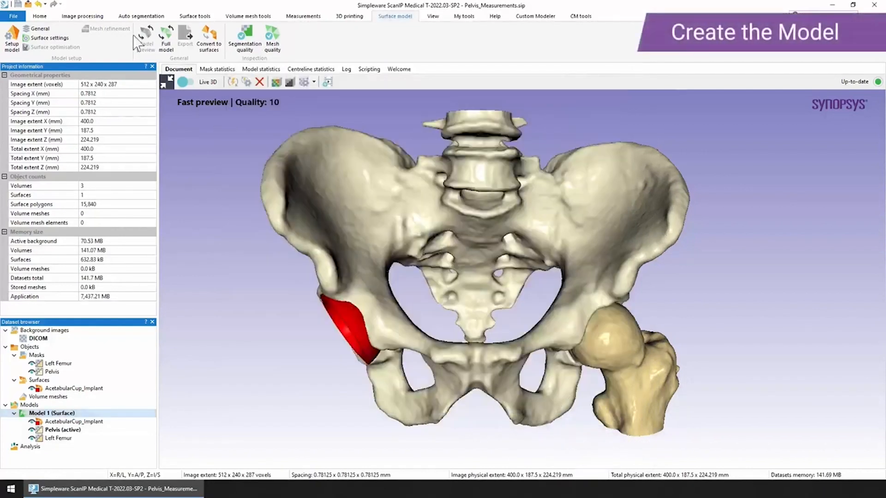
Step: Generate the full surface model and display its mesh edges around the acetabular cup implant
click(172, 42)
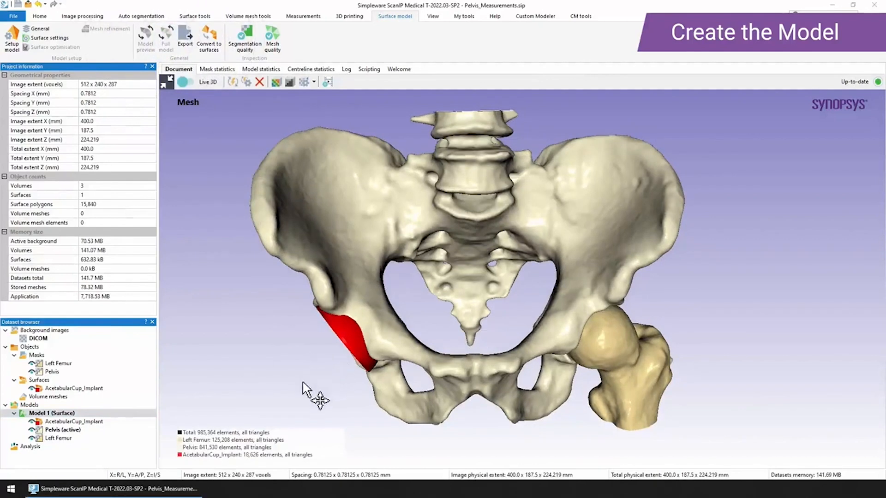
scroll(380, 377, up, 10)
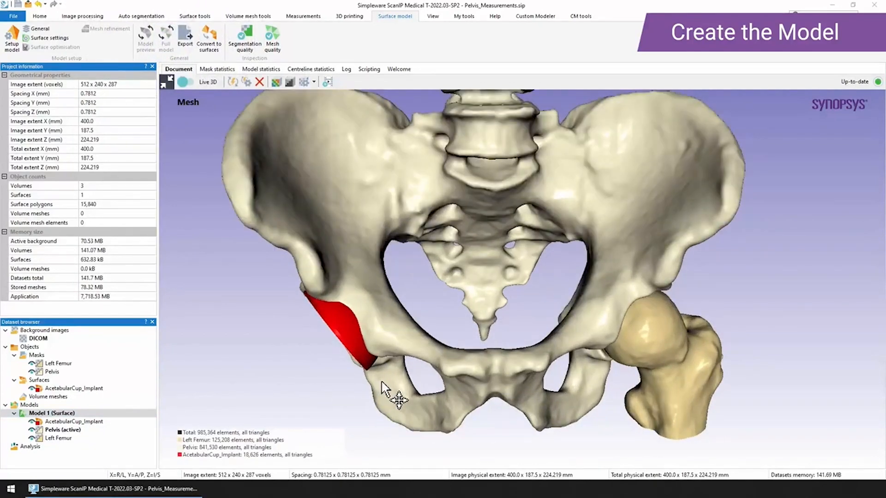
scroll(379, 380, up, 8)
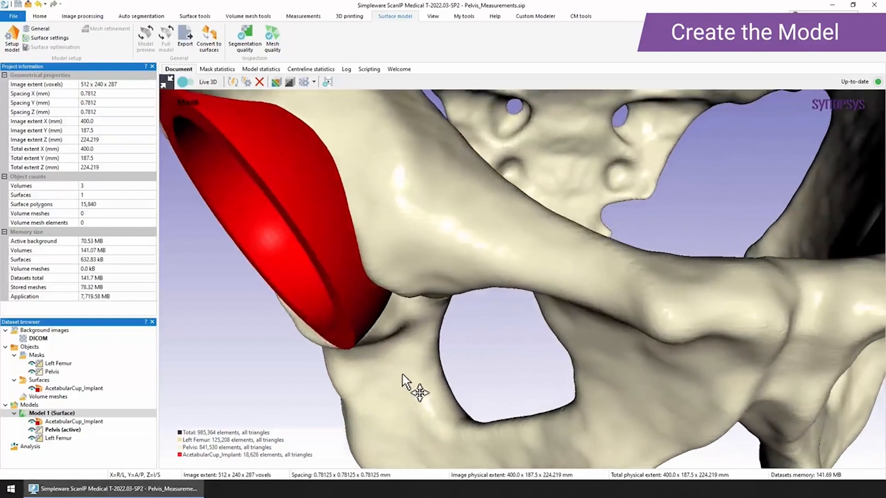
scroll(429, 341, up, 5)
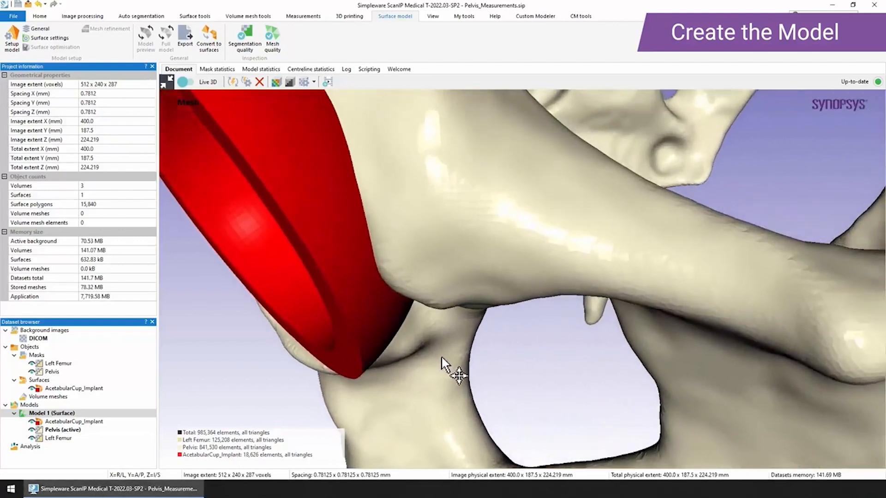
click(434, 16)
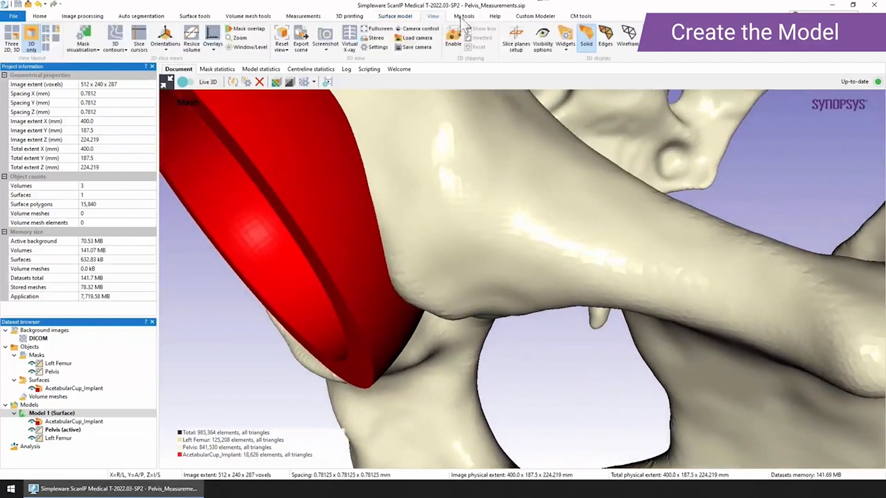
click(605, 37)
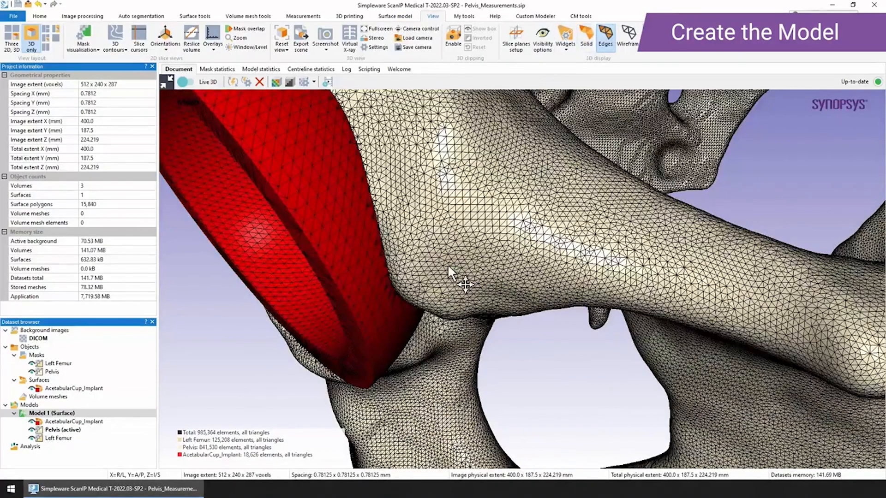
drag(452, 274, 424, 274)
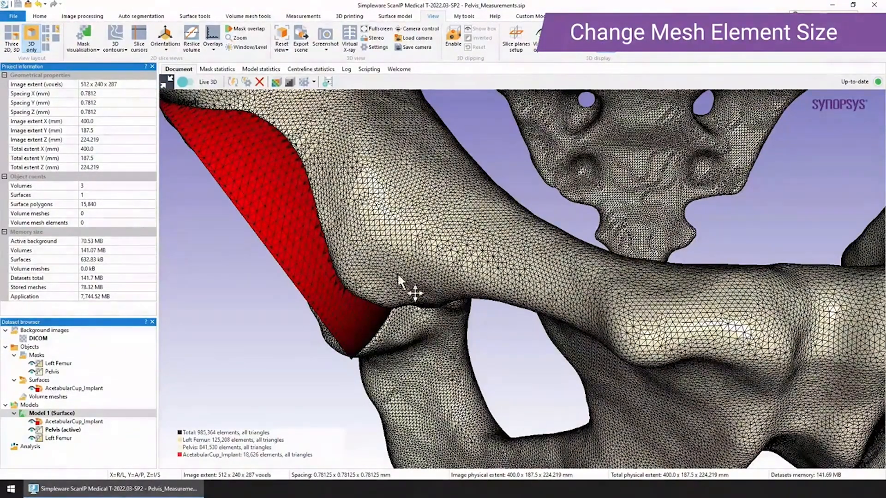
Step: Change Model 1's export type to STL for FE/CFD/CAD (*.stl) and open its surface optimisation settings
right_click(50, 412)
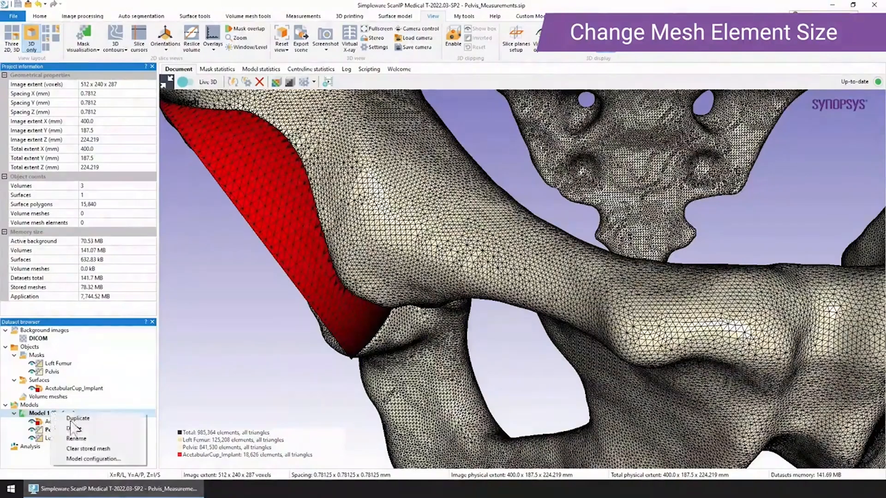
click(86, 459)
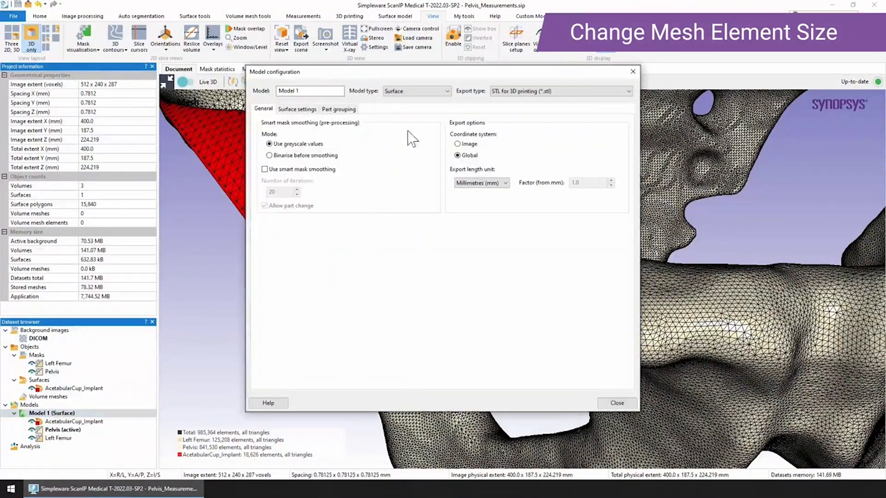
click(512, 92)
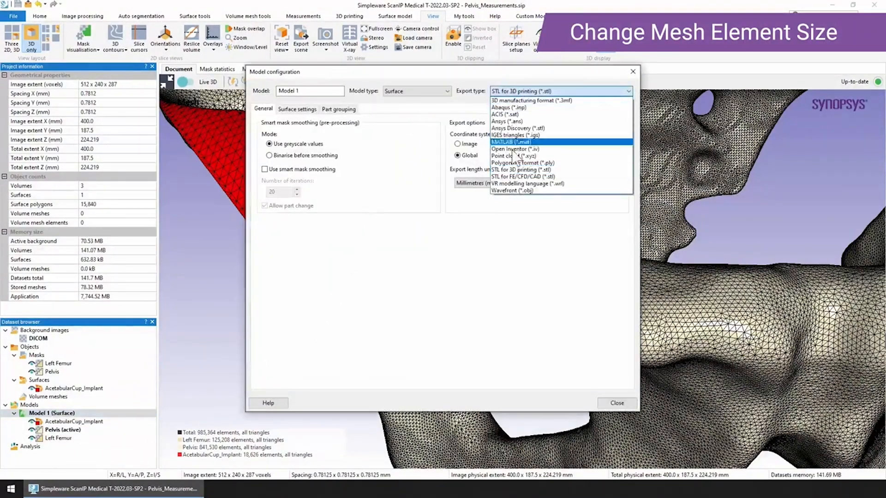
click(513, 177)
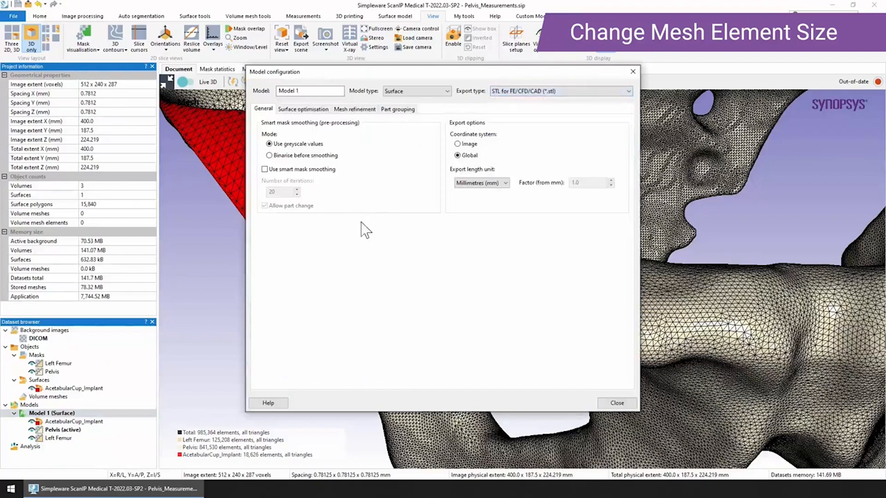
click(303, 110)
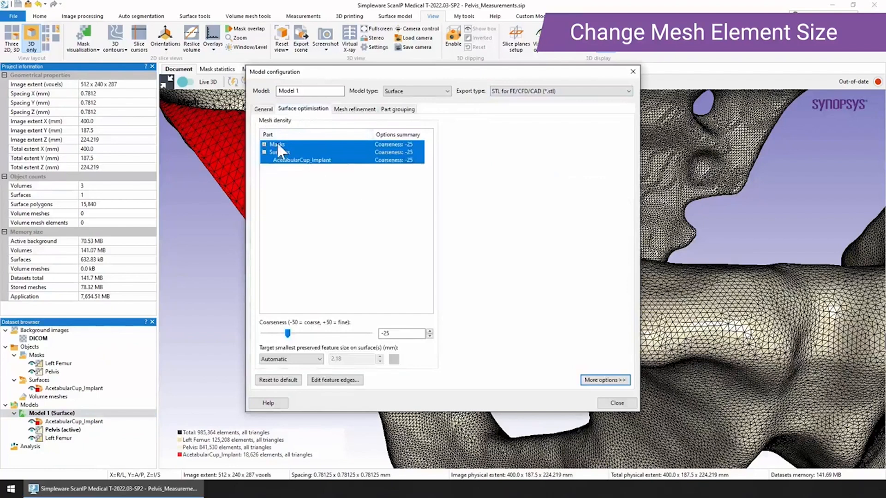
Step: Set the mesh coarseness of the Pelvis and Left Femur masks to -50
click(264, 144)
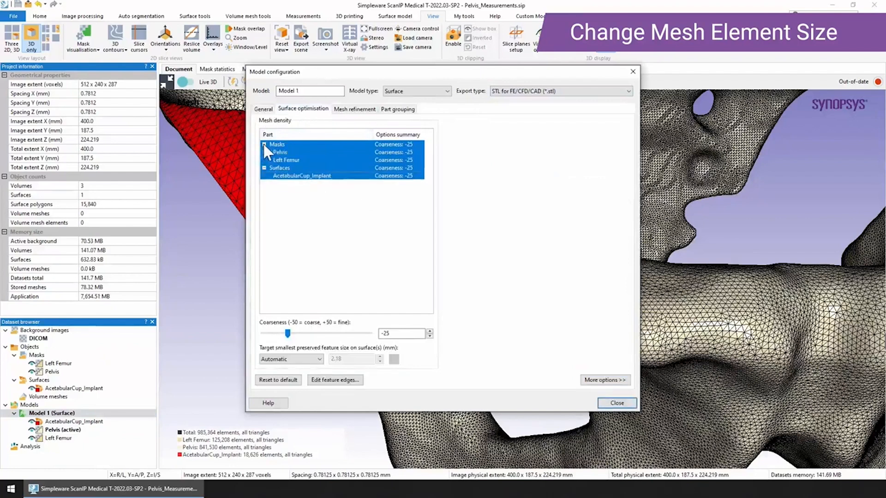
click(292, 152)
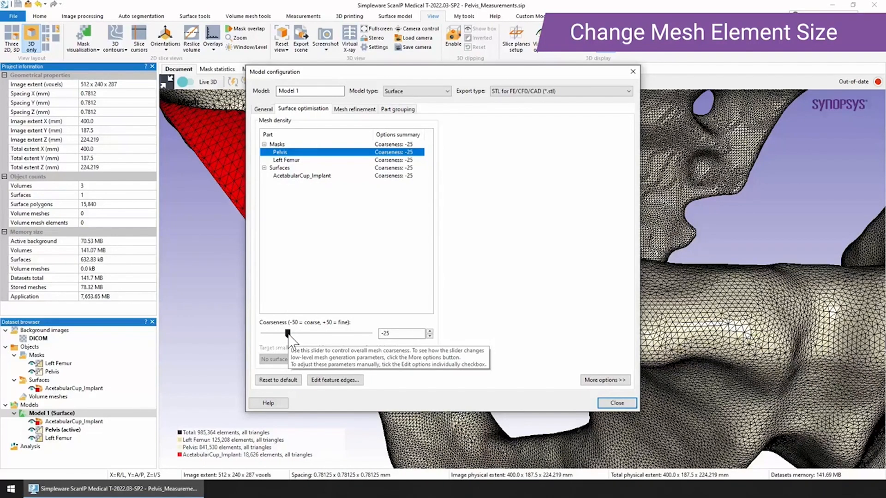
click(283, 160)
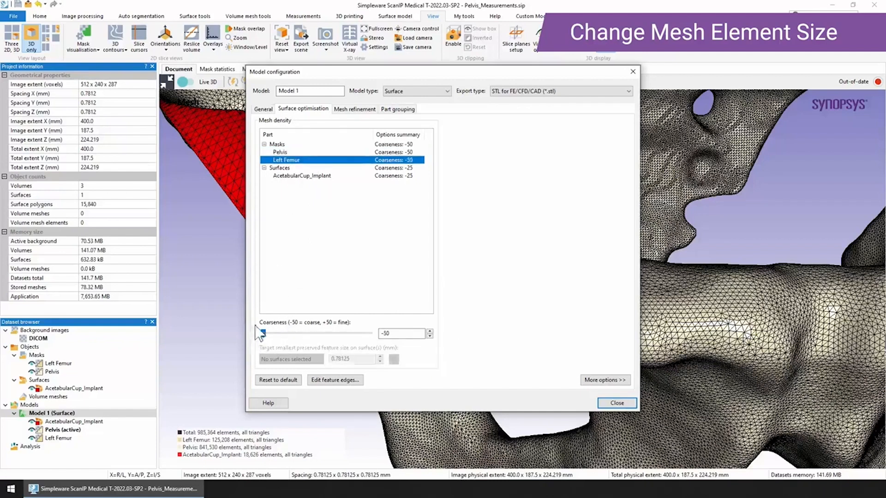
Step: Set a custom target smallest preserved feature size of 1.0 mm for the AcetabularCup_Implant surface
click(307, 176)
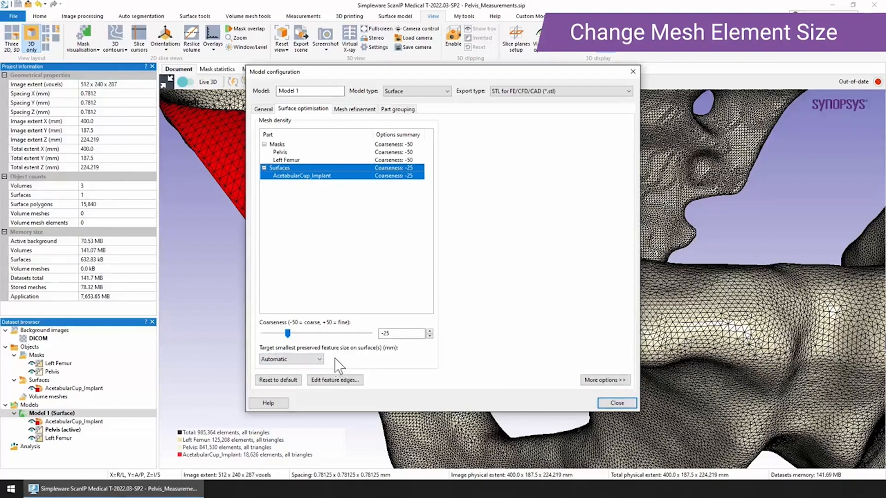
click(320, 360)
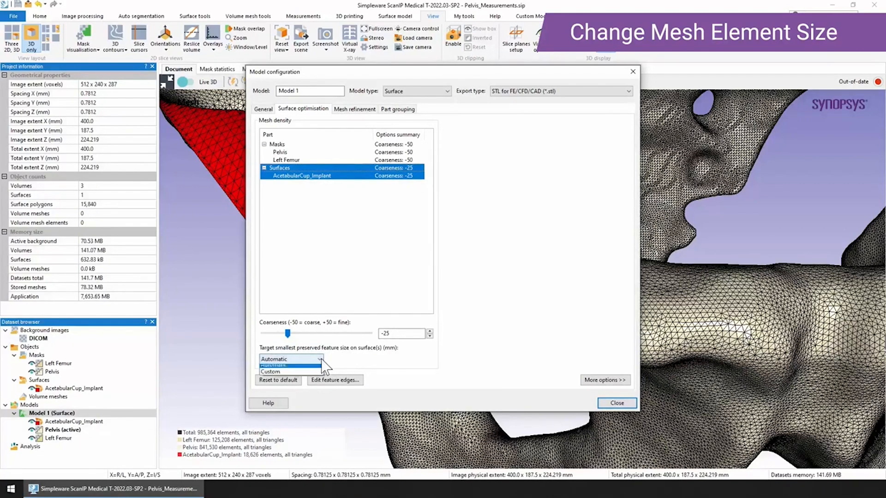
click(286, 372)
key(Tab)
key(Tab)
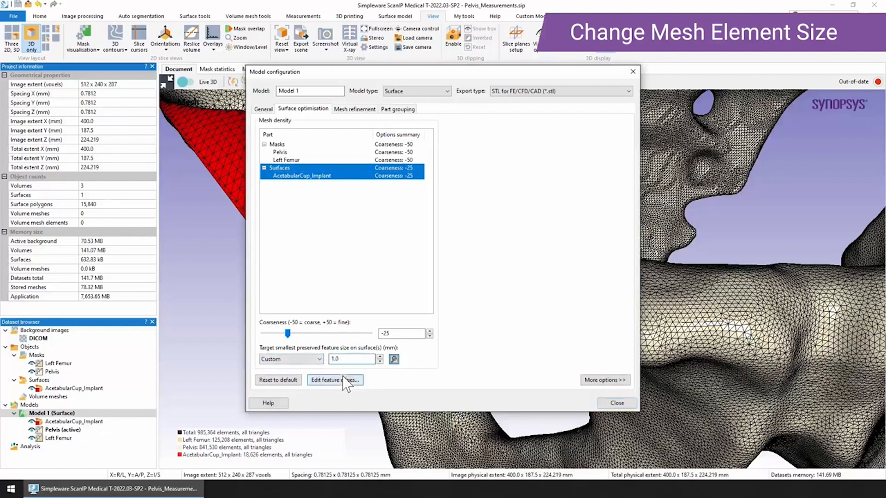
Step: Review the implant's advanced surface remeshing options and close the model configuration
click(614, 381)
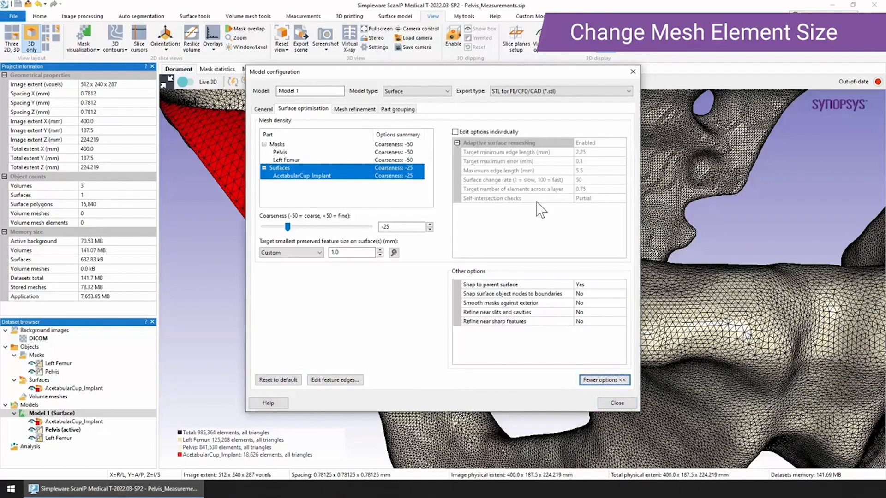
click(596, 381)
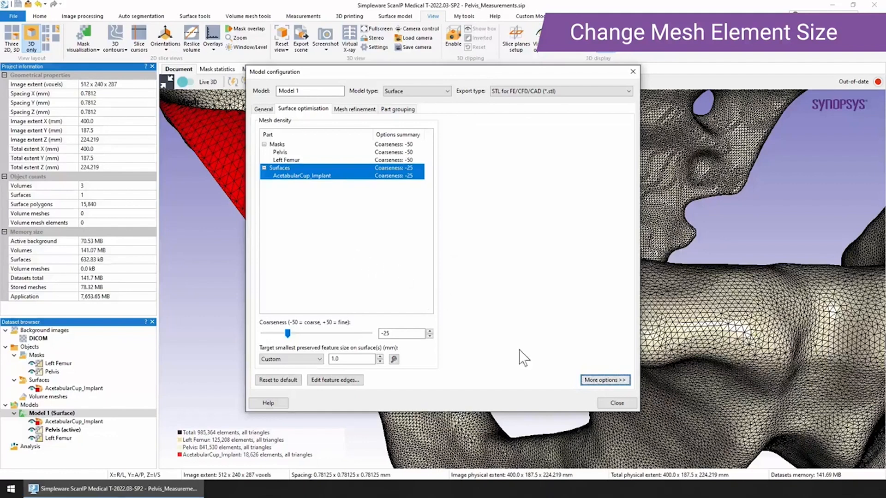
click(617, 404)
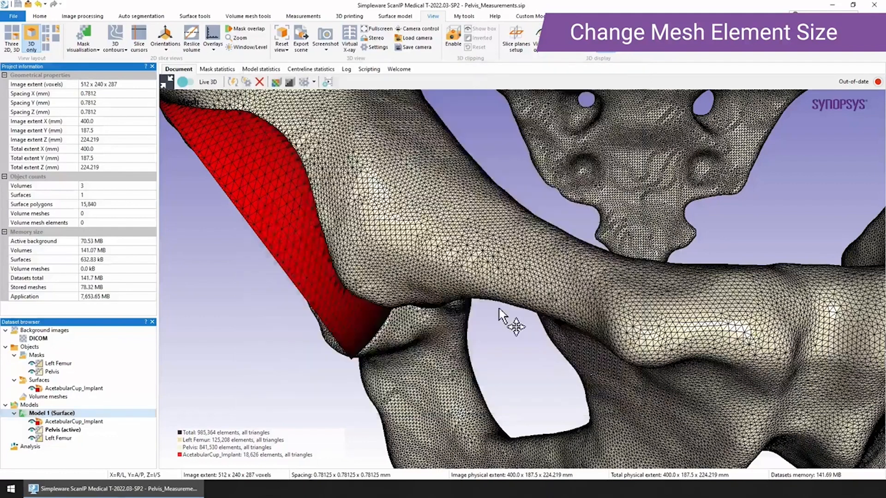
Step: Regenerate the full surface model and inspect its mesh around the implant, pelvis and left femur
click(391, 17)
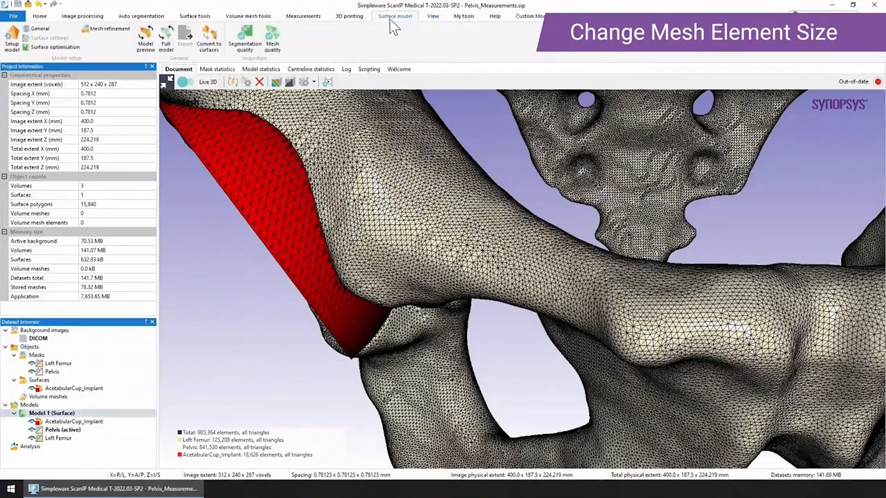
click(168, 42)
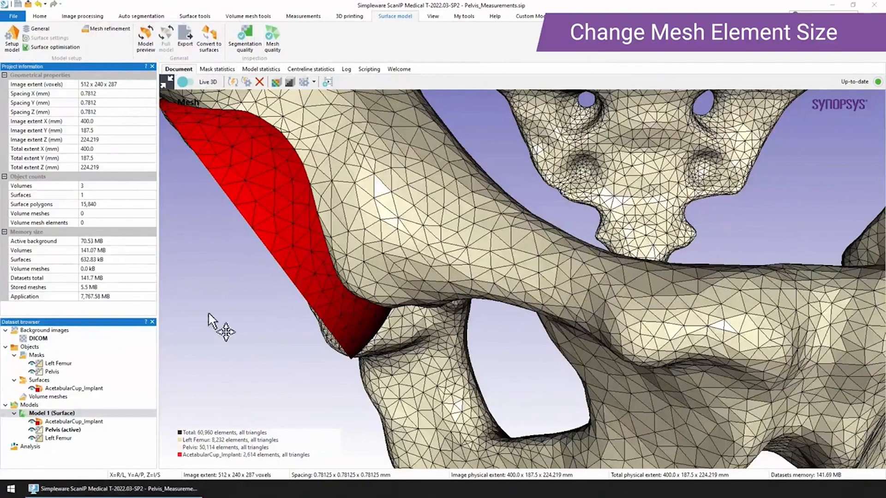
scroll(382, 240, down, 10)
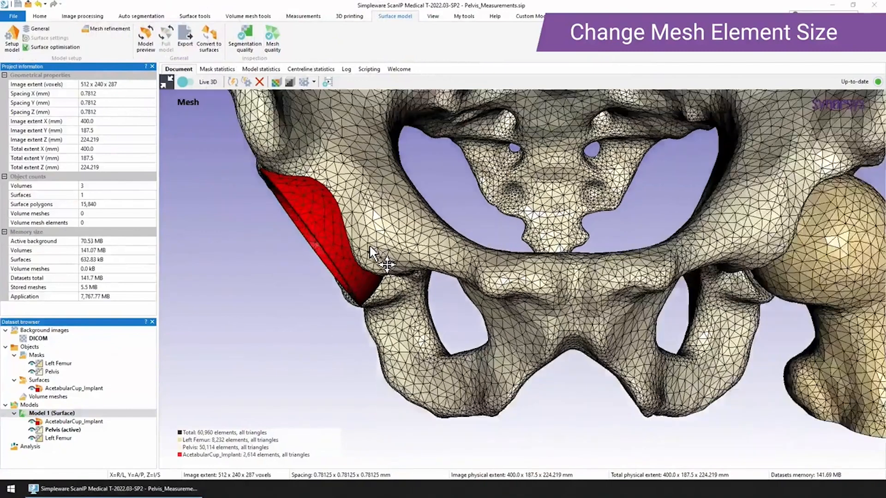
scroll(451, 207, up, 5)
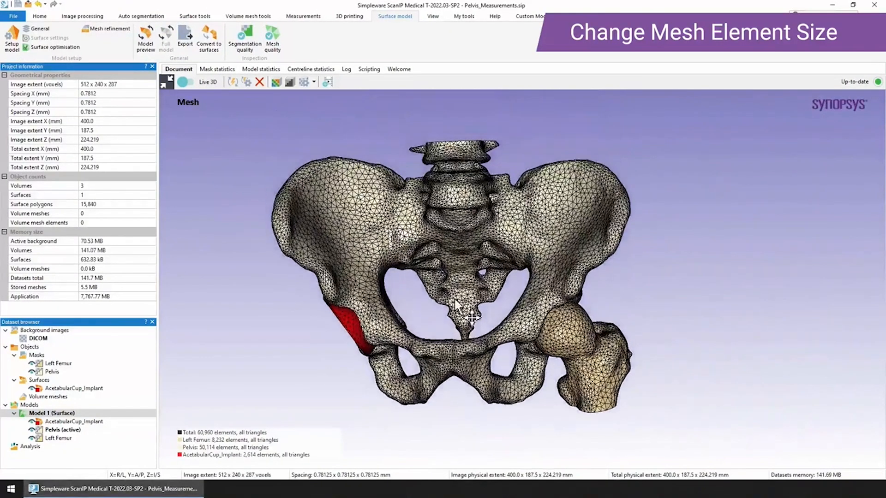
scroll(454, 297, up, 2)
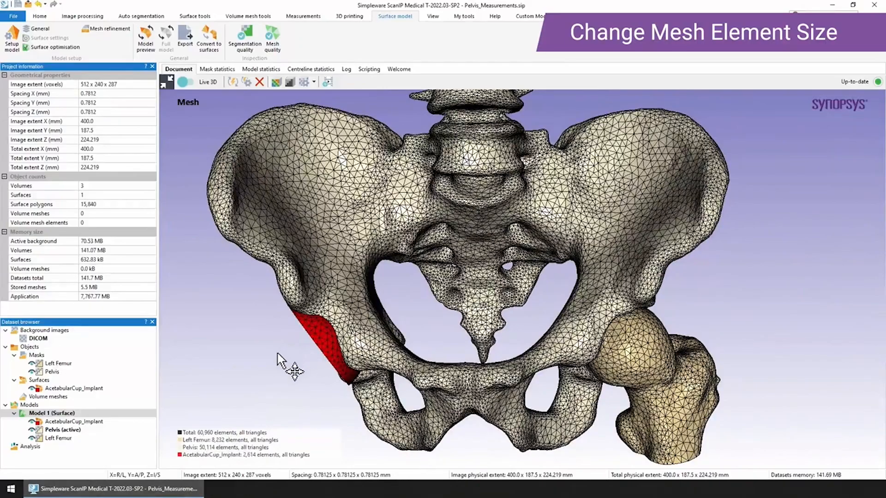
drag(267, 369, 430, 350)
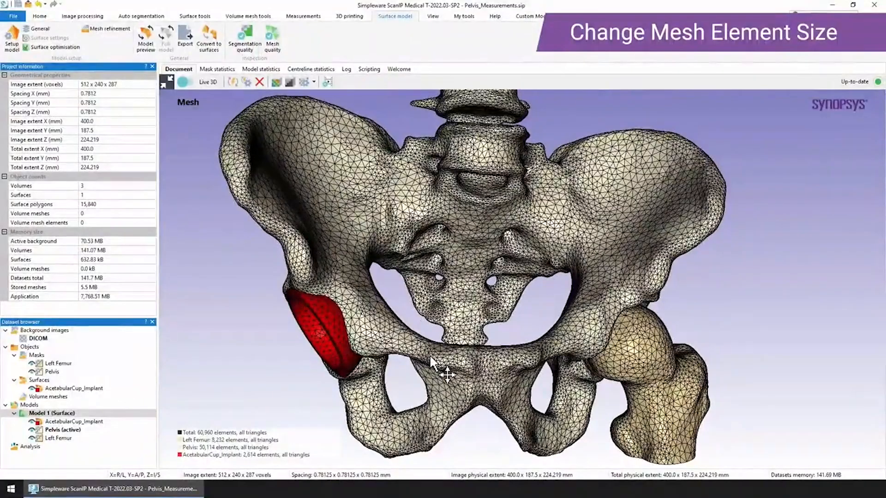
drag(392, 405, 606, 345)
mouse_move(450, 389)
mouse_down()
mouse_move(466, 376)
mouse_move(466, 393)
mouse_up()
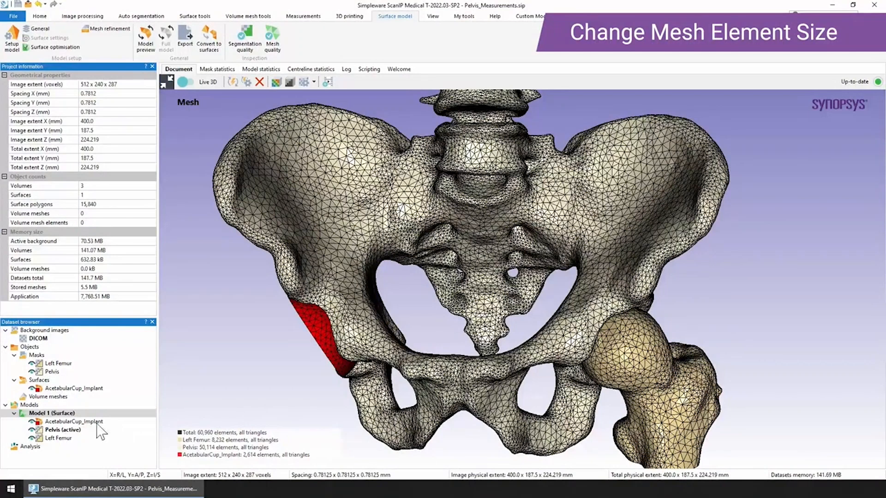
Step: Change Model 1's model type to FE in its configuration, with Abaqus (*.inp) as the export type
right_click(86, 413)
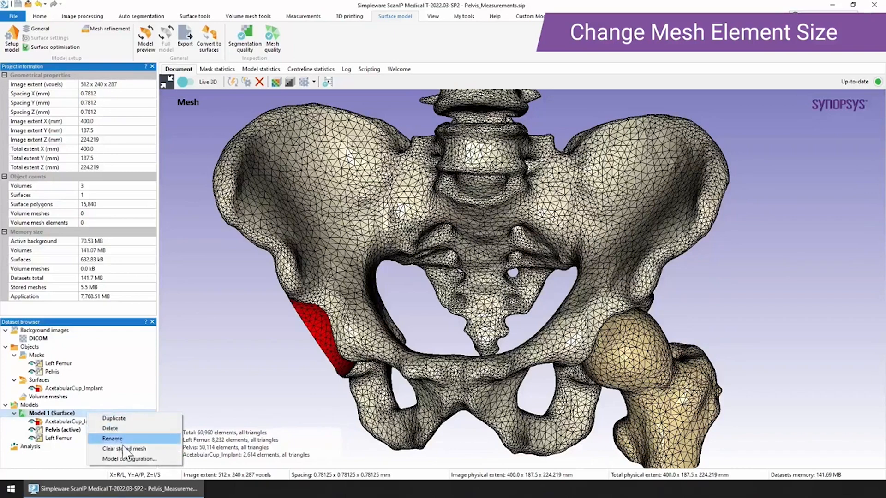
click(125, 459)
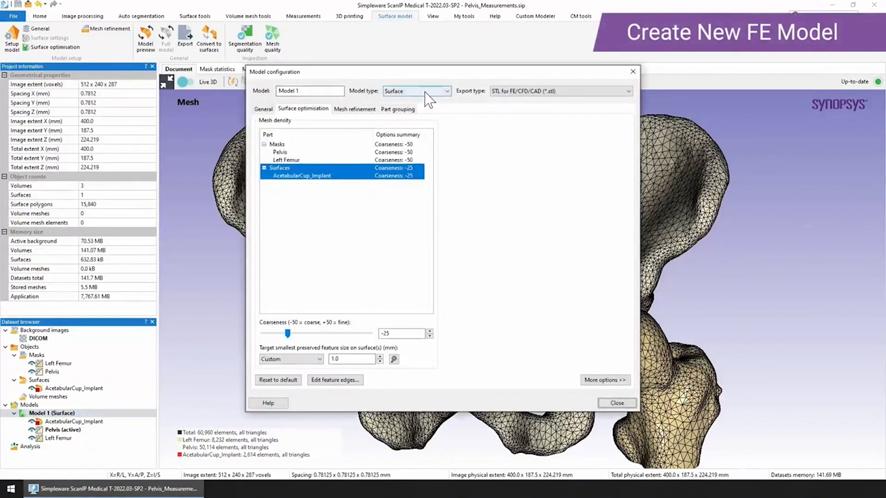
click(425, 91)
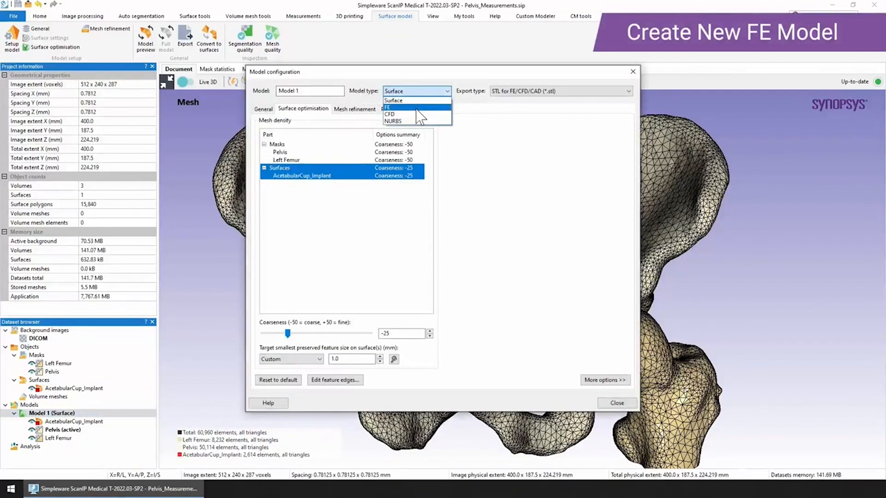
click(417, 108)
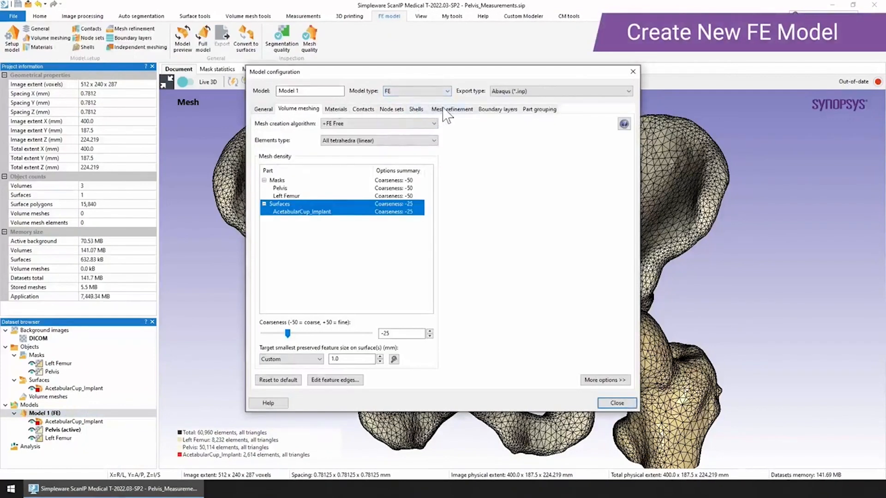
click(553, 91)
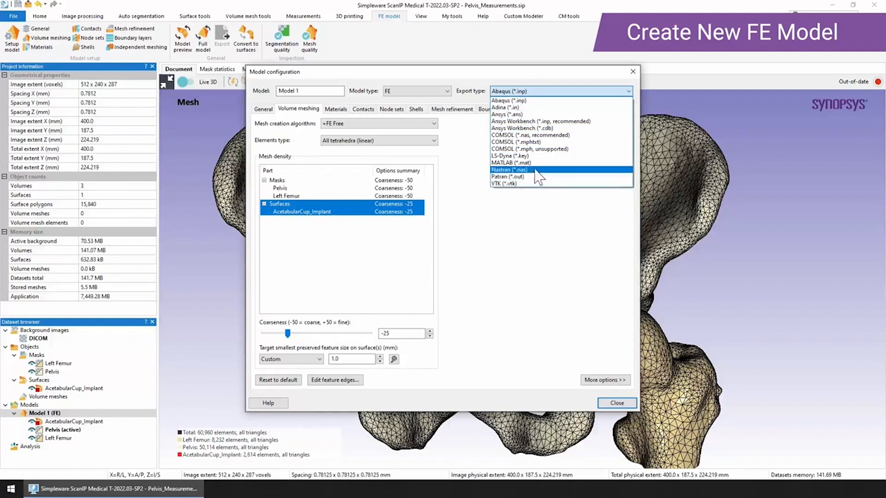
click(515, 101)
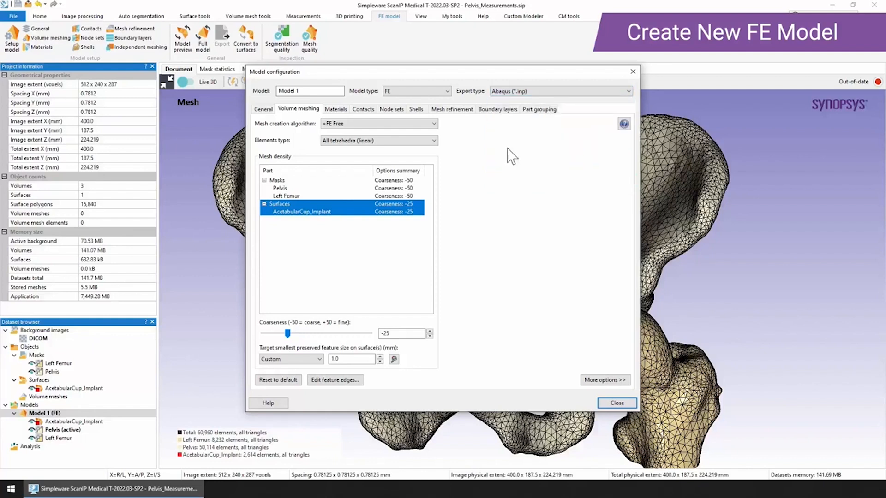
Step: Review the FE model's general options and choose All tetrahedra (linear) as the elements type for volume meshing
click(264, 110)
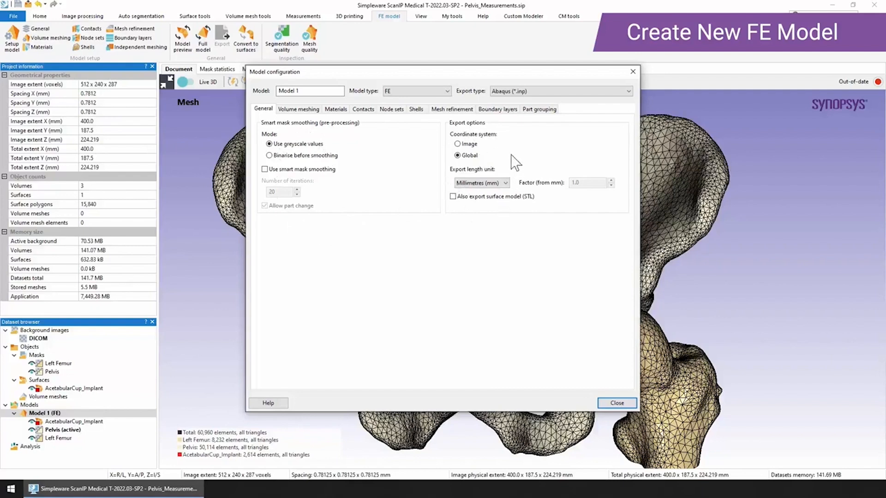
click(299, 109)
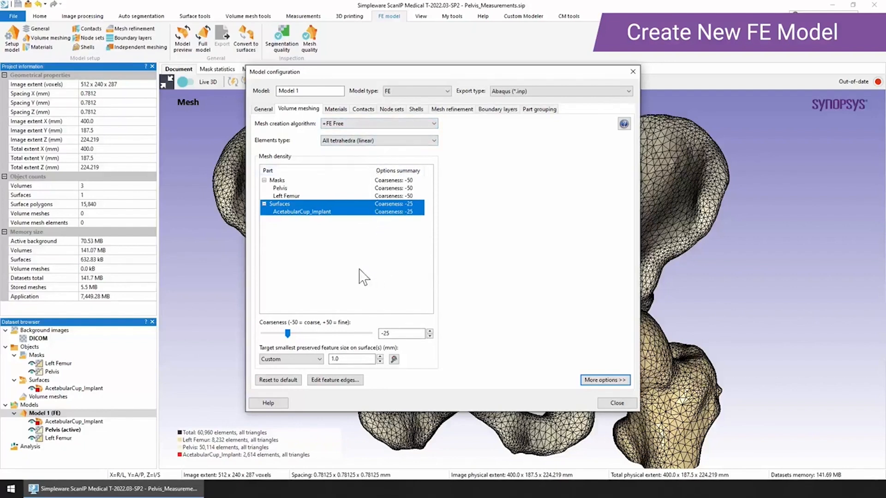
click(399, 142)
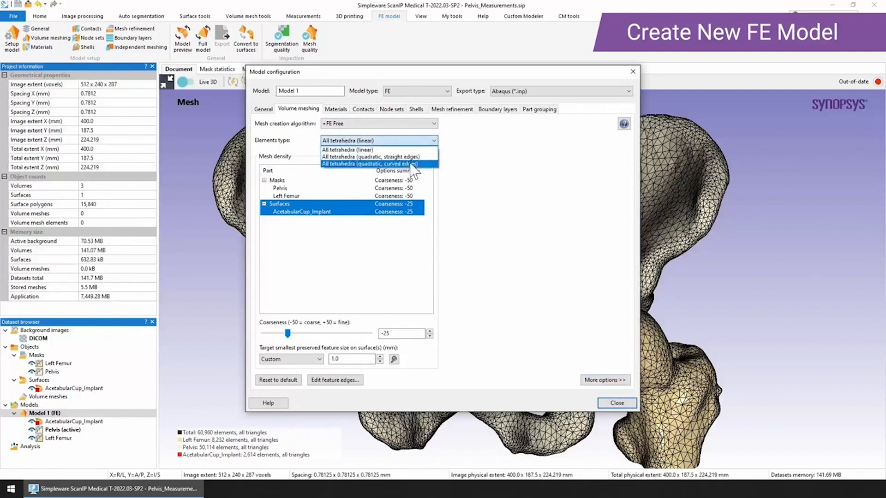
click(409, 148)
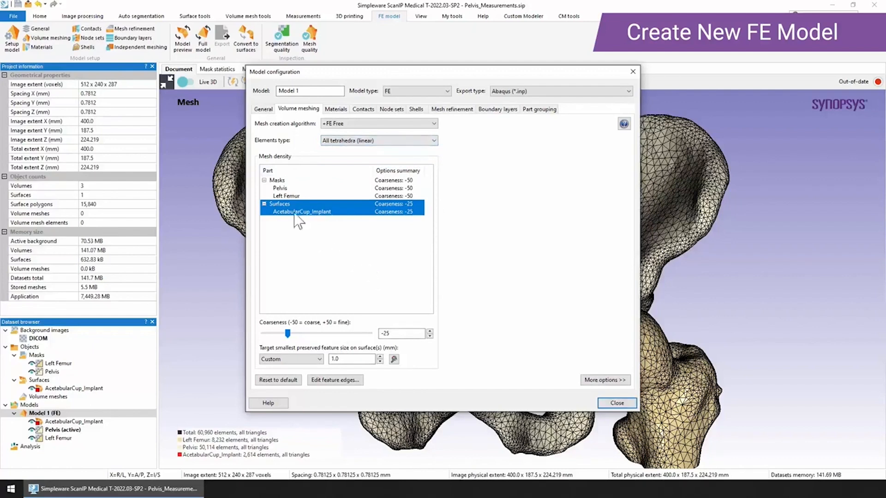
Step: Set the volume mesh coarseness to -40 for the Pelvis mask and -25 for the Left Femur mask
click(281, 189)
drag(263, 333, 281, 331)
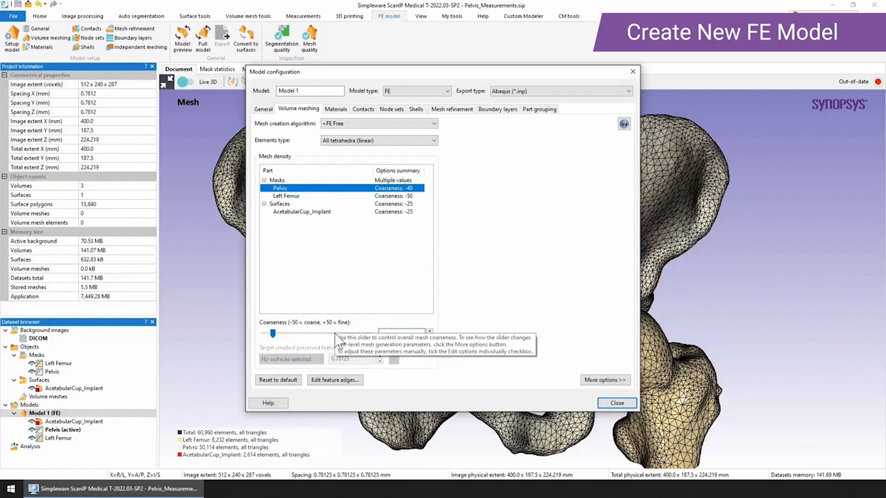
click(400, 196)
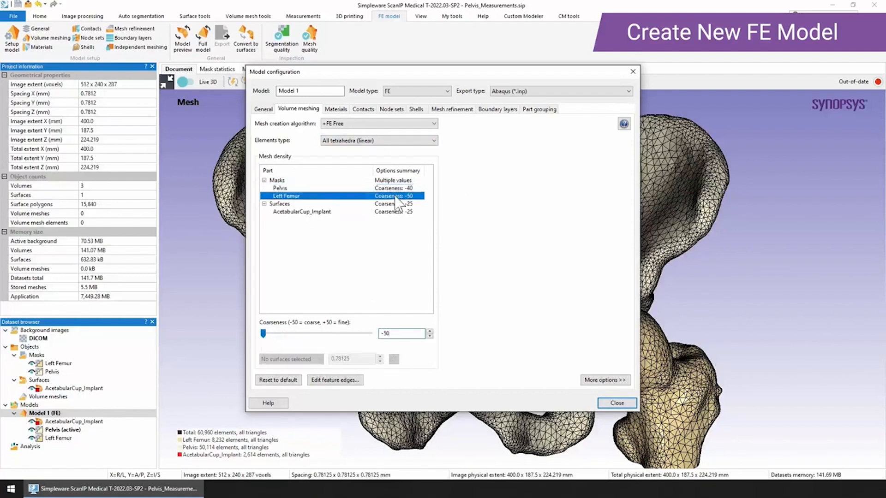
double_click(390, 333)
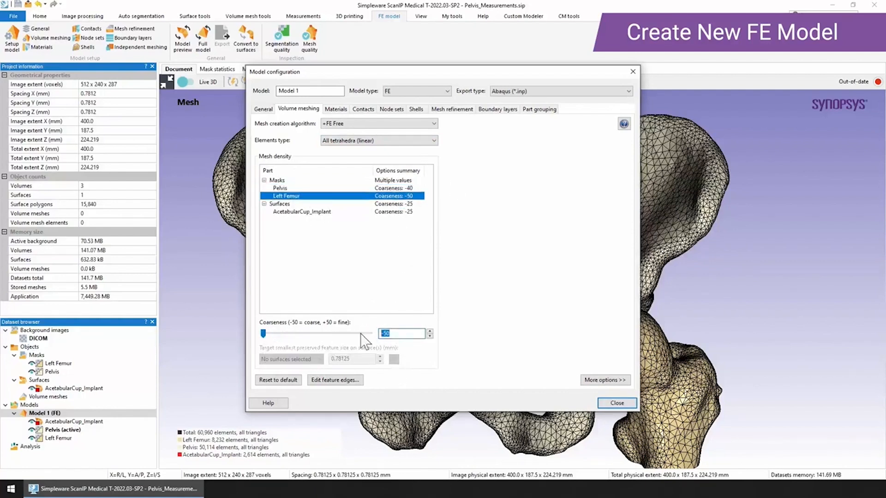
key(BackSpace)
text(-25)
key(Tab)
Step: Set the custom target smallest preserved feature size of the AcetabularCup_Implant surface to 0.8 mm
click(307, 212)
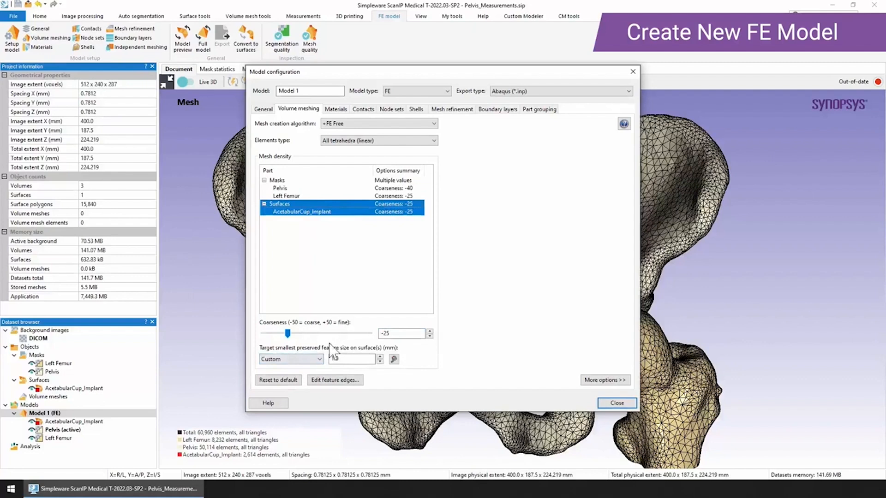
double_click(343, 359)
text(0.8)
key(Tab)
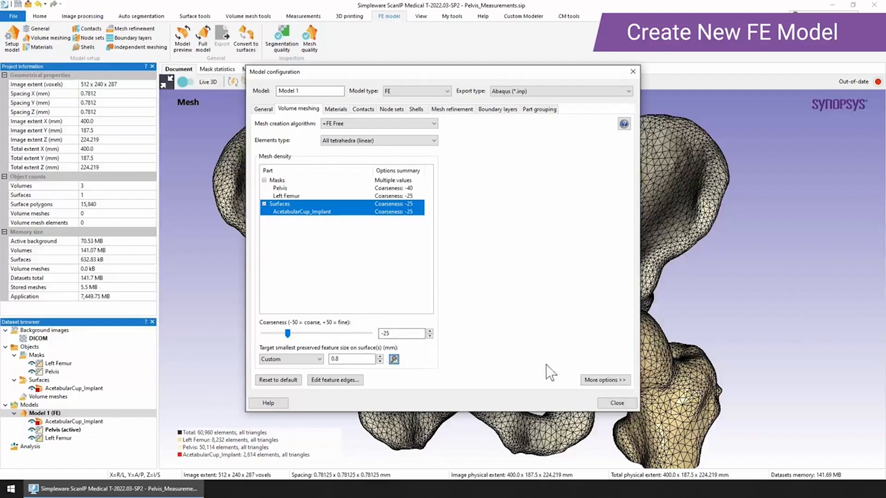
Step: Choose Jacobian, in-out ratio and edge length ratio as the quality metric in the advanced meshing options and collapse them again
click(600, 381)
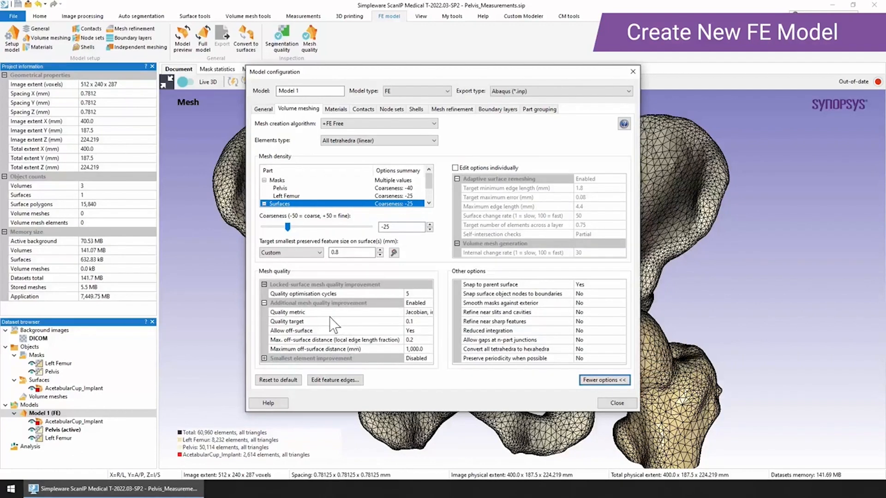
click(427, 312)
click(429, 312)
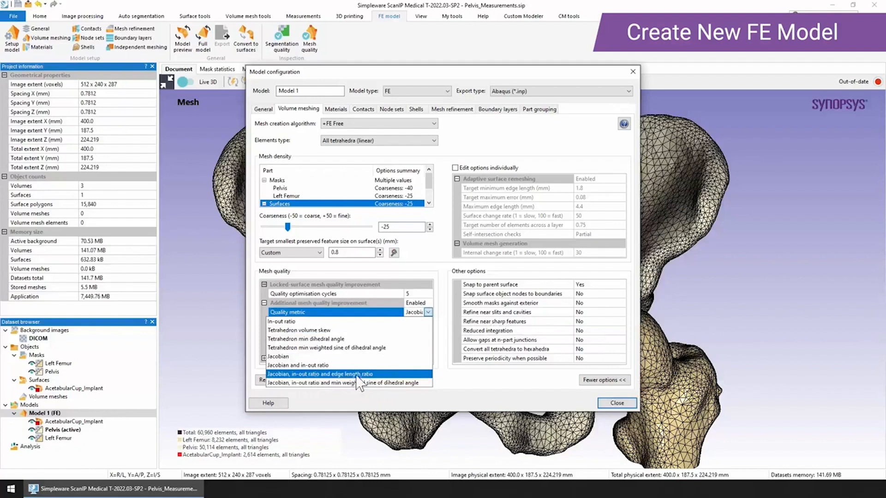
click(374, 374)
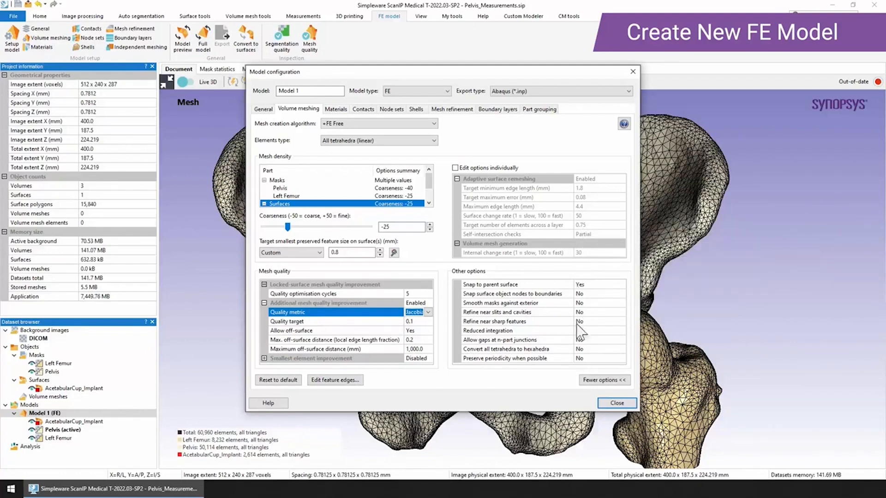
click(604, 380)
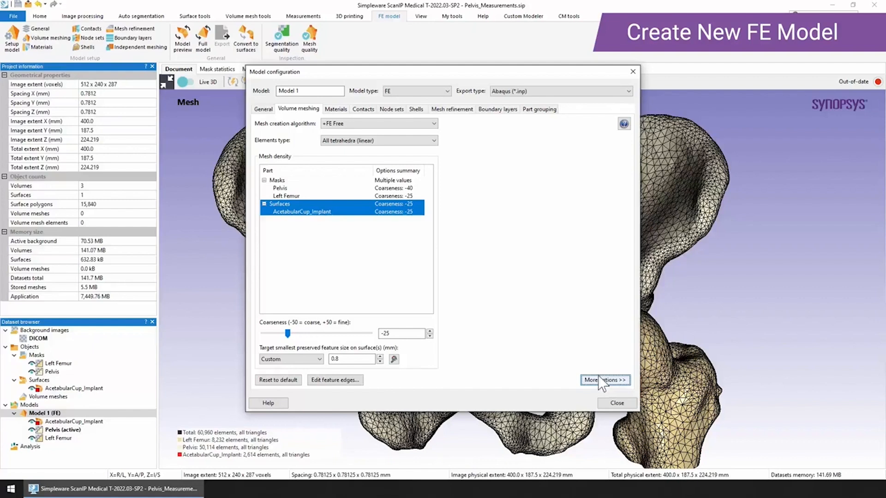
Step: Preview the Homogeneous and Greyscale based material types for the Pelvis part and set it back to Placeholder
click(332, 108)
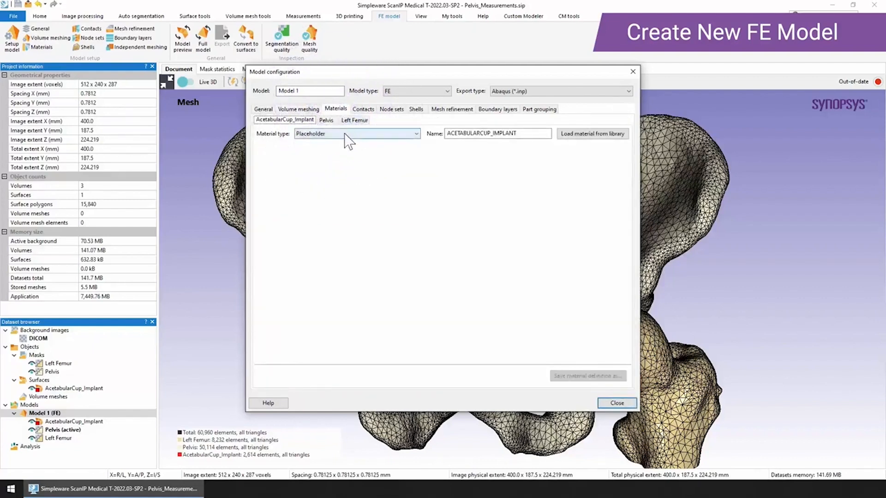
click(327, 121)
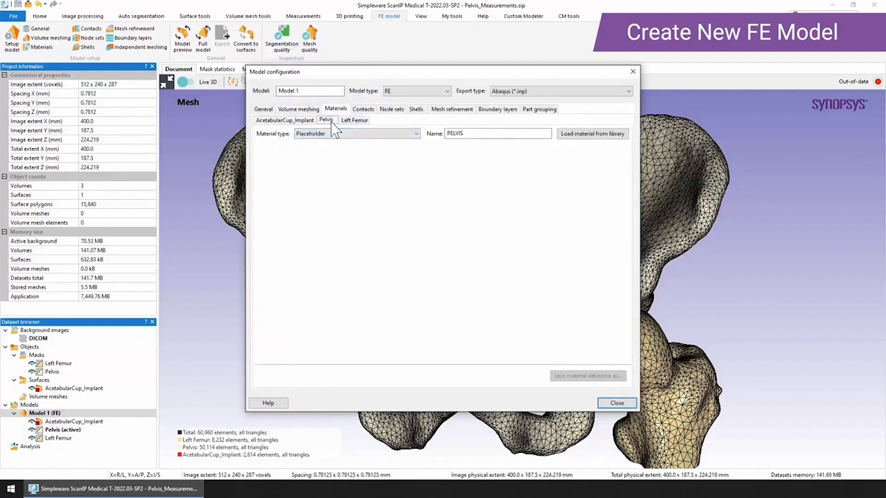
click(351, 135)
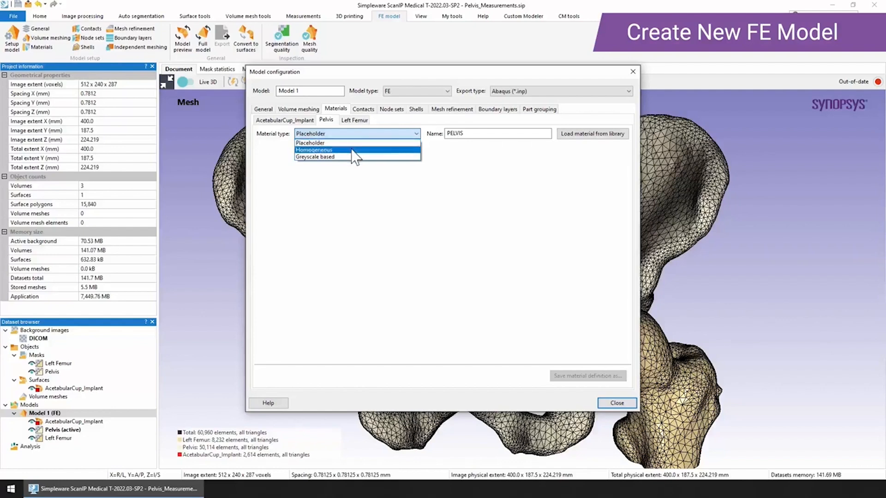
click(352, 151)
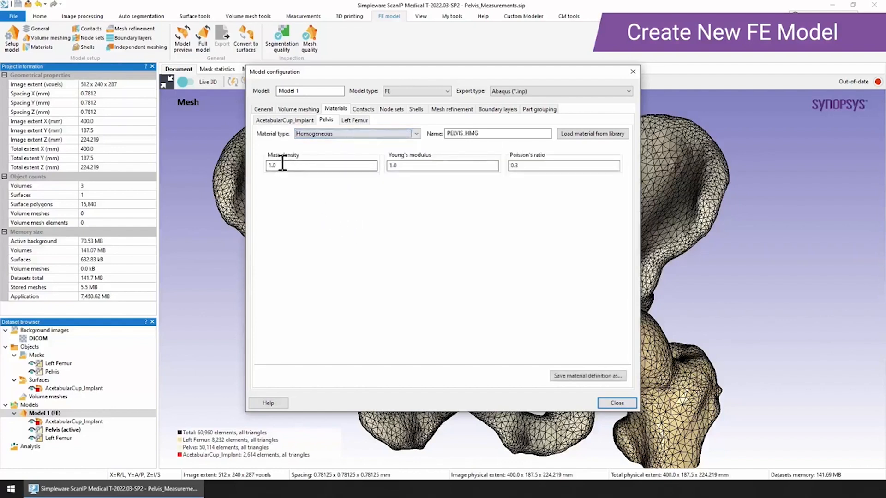
click(369, 135)
click(355, 155)
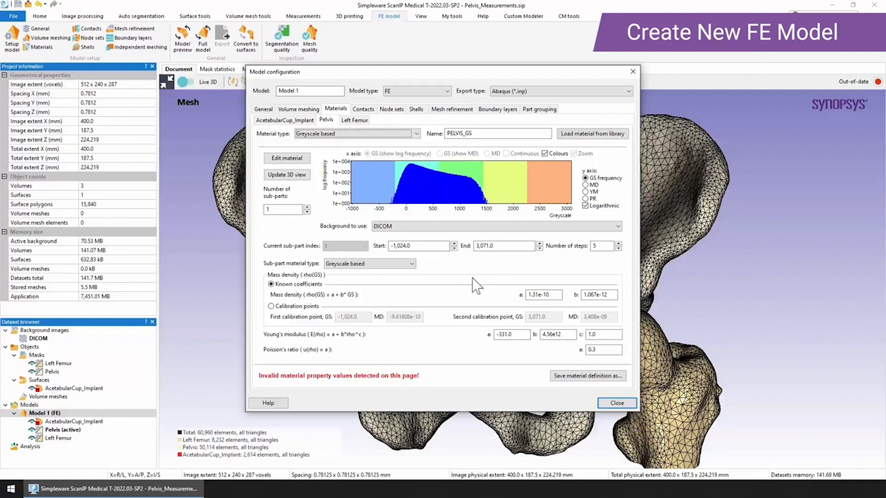
click(331, 134)
click(329, 141)
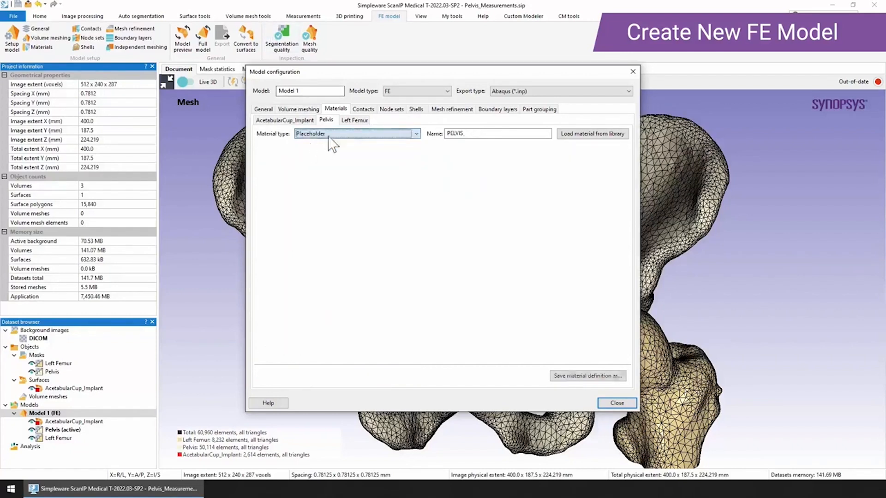
Step: Add contact surfaces from Pelvis to Left Femur and from Pelvis to AcetabularCup_Implant
click(364, 109)
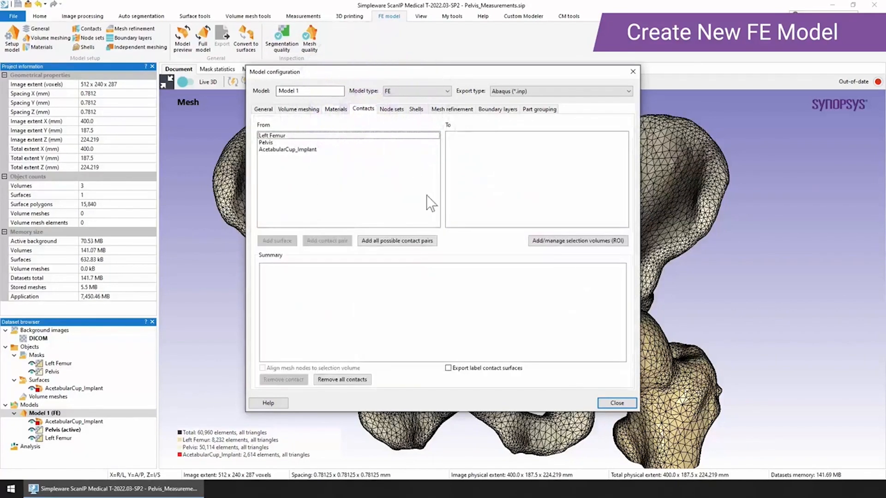
click(267, 143)
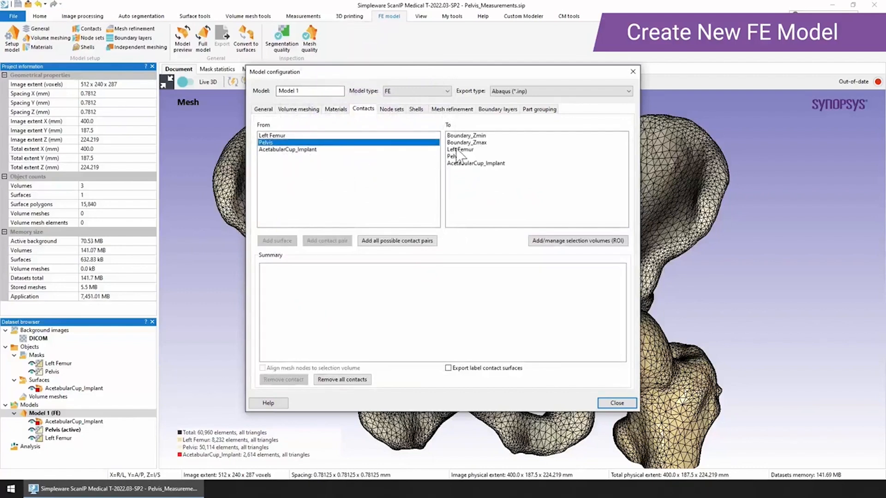
click(473, 151)
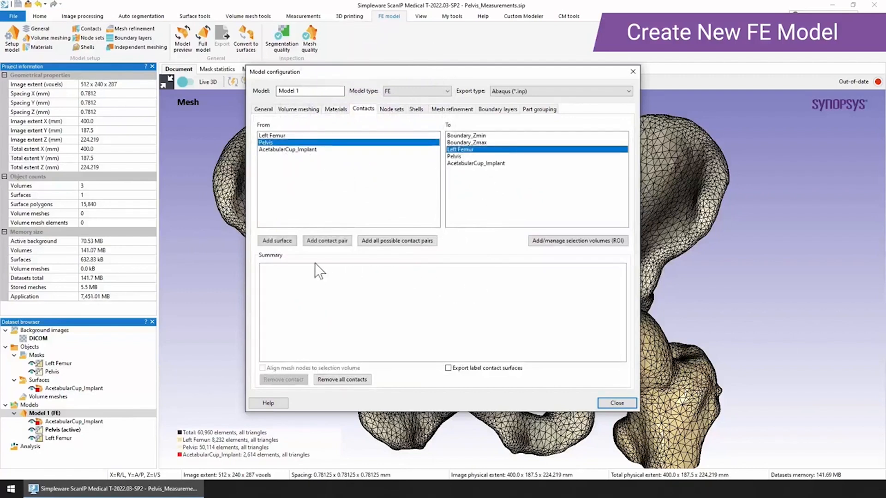
click(290, 242)
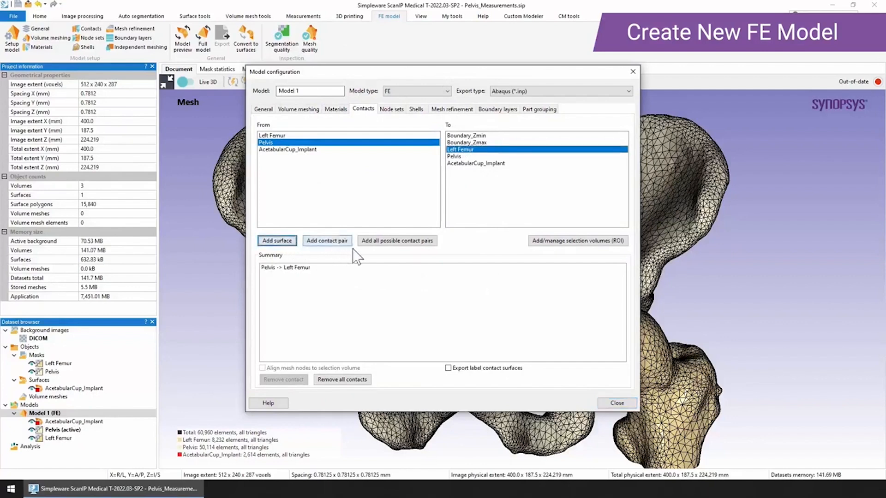
click(480, 164)
click(281, 241)
Step: Review the node set and shell settings, and open the management of mesh refinement regions
click(392, 109)
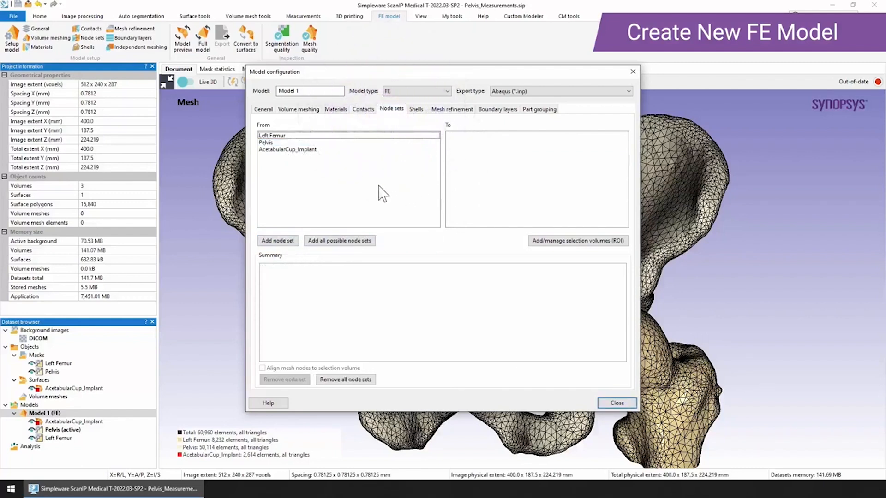
click(418, 109)
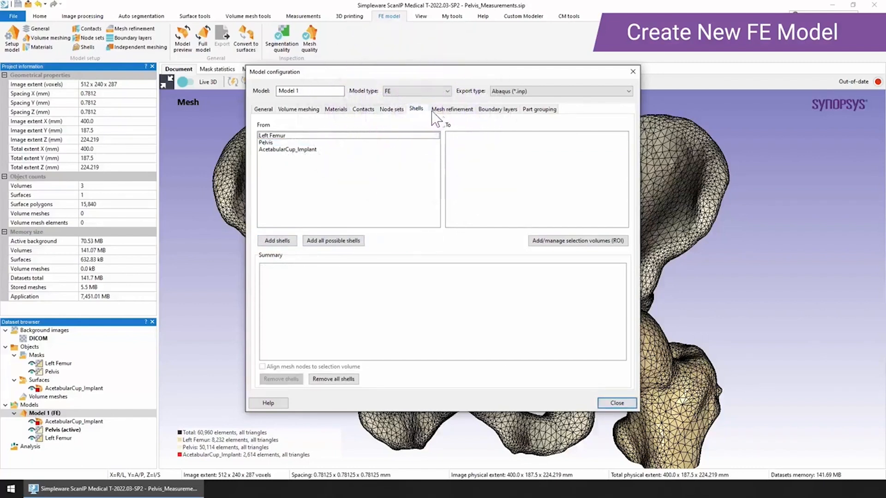
click(467, 112)
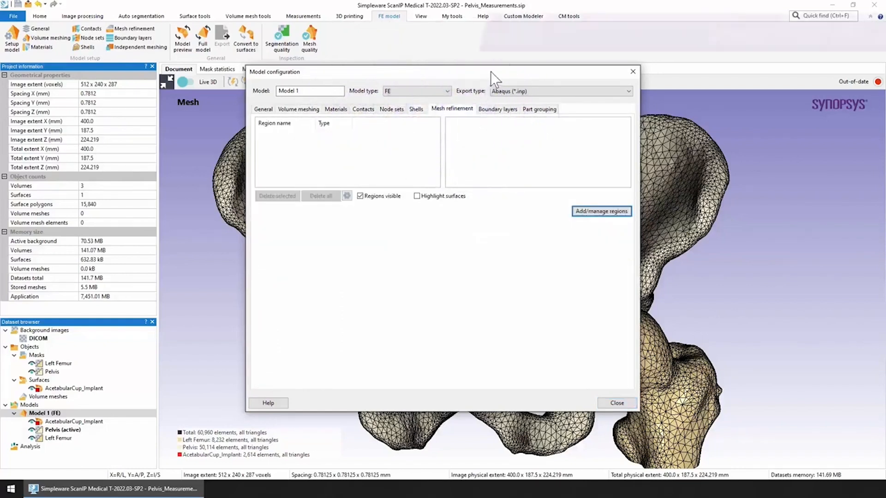
drag(483, 76, 666, 62)
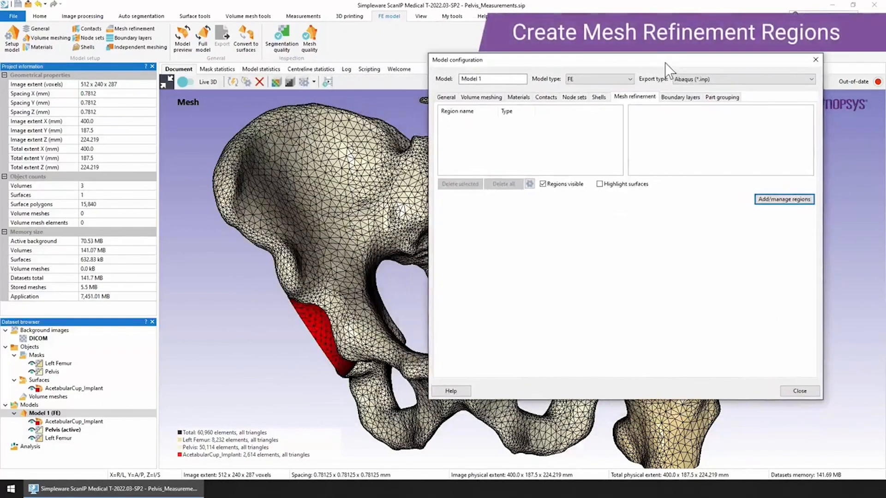
click(781, 200)
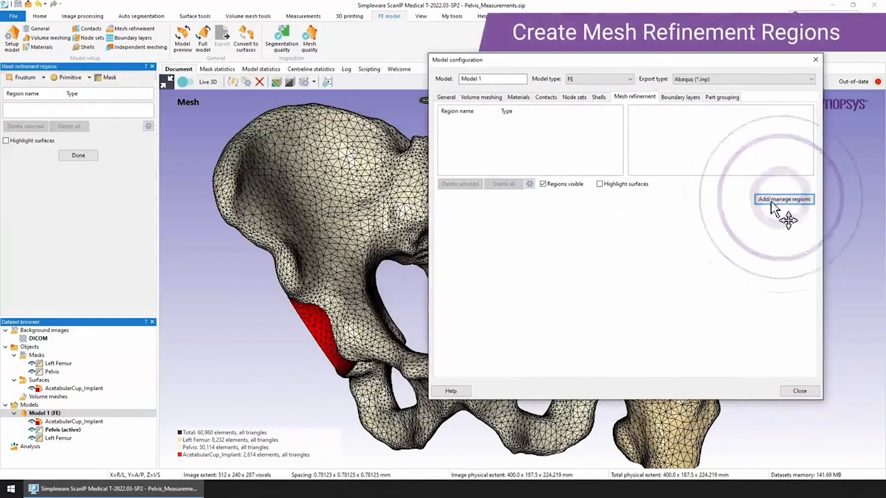
Step: Switch the 3D view to fast preview and place an ellipsoid mesh refinement region around the acetabular cup implant
click(190, 81)
drag(231, 350, 411, 303)
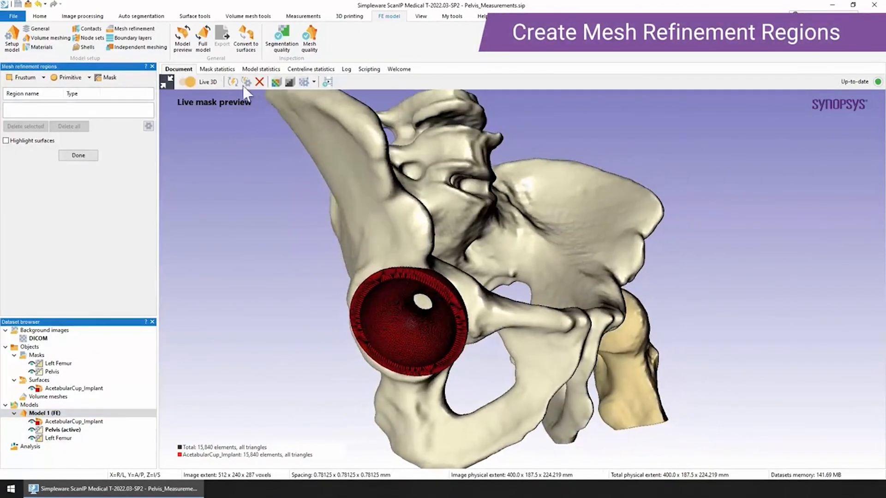
click(187, 82)
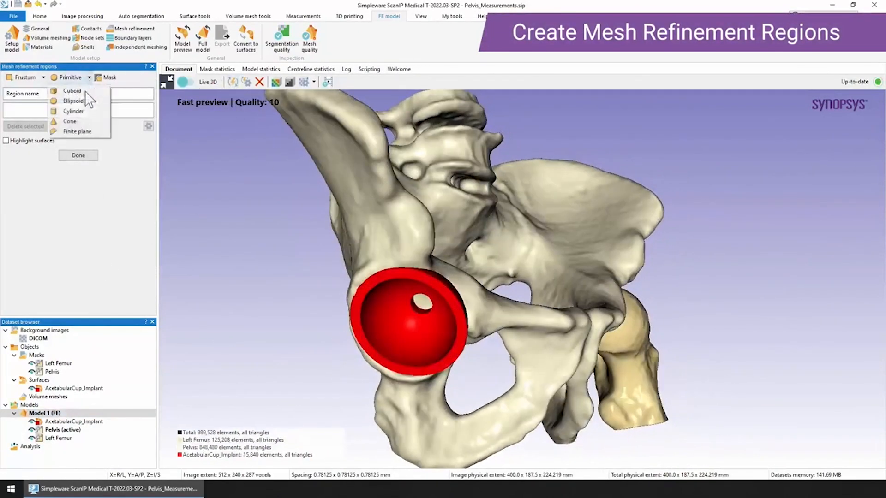
click(82, 101)
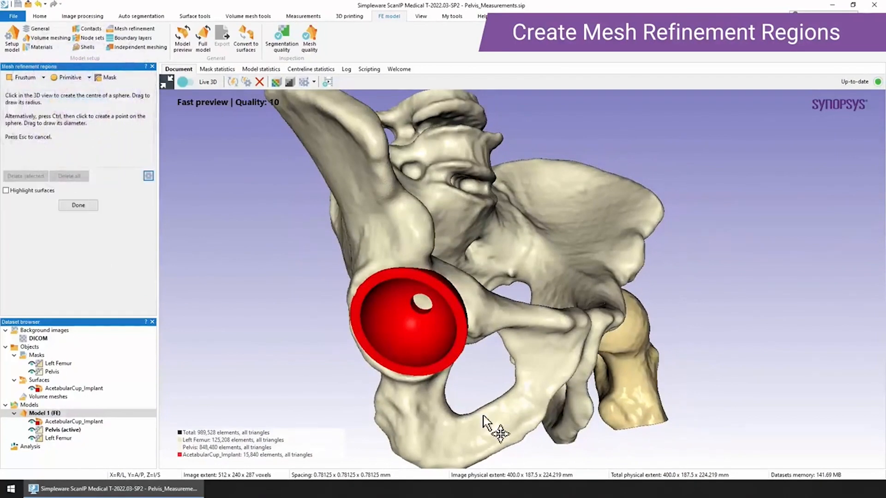
drag(422, 304, 455, 381)
drag(251, 336, 109, 337)
drag(402, 298, 347, 302)
mouse_move(216, 397)
mouse_down()
mouse_move(480, 397)
mouse_move(200, 391)
mouse_up()
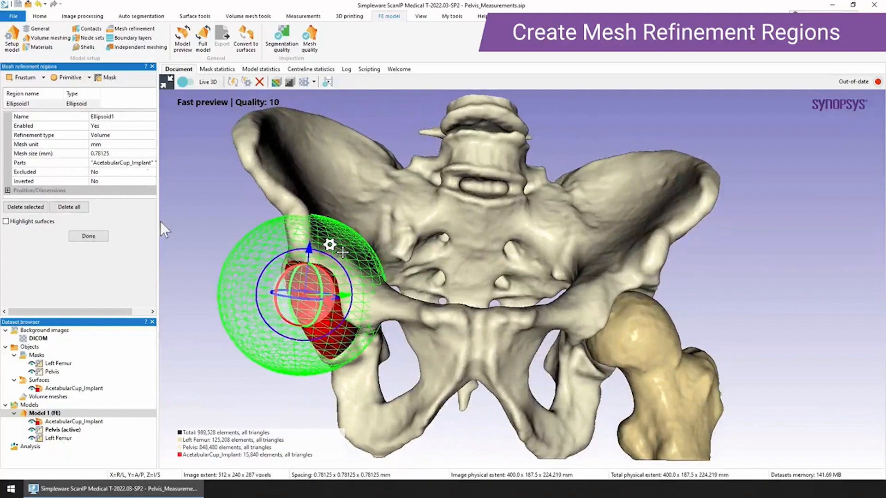
Step: Set the ellipsoid region's mesh size to 0.8 mm, restrict it to the Pelvis part and finish editing the regions
double_click(116, 152)
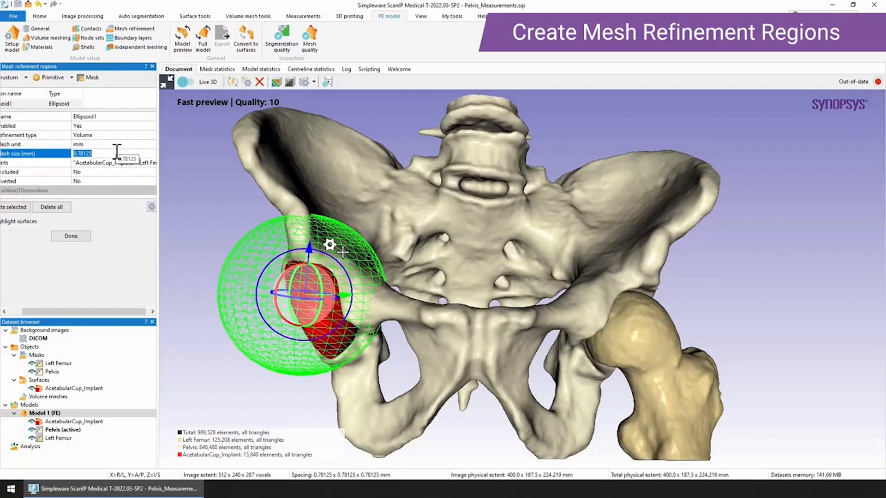
click(138, 163)
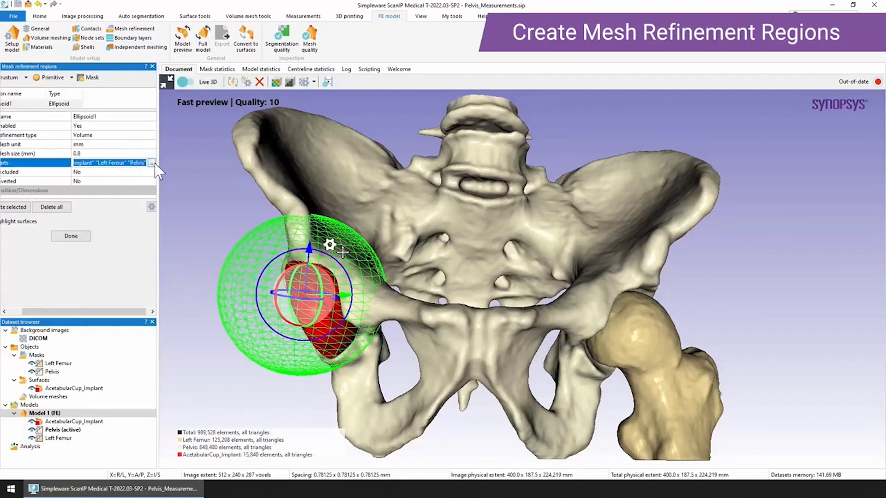
click(152, 163)
drag(103, 176, 179, 181)
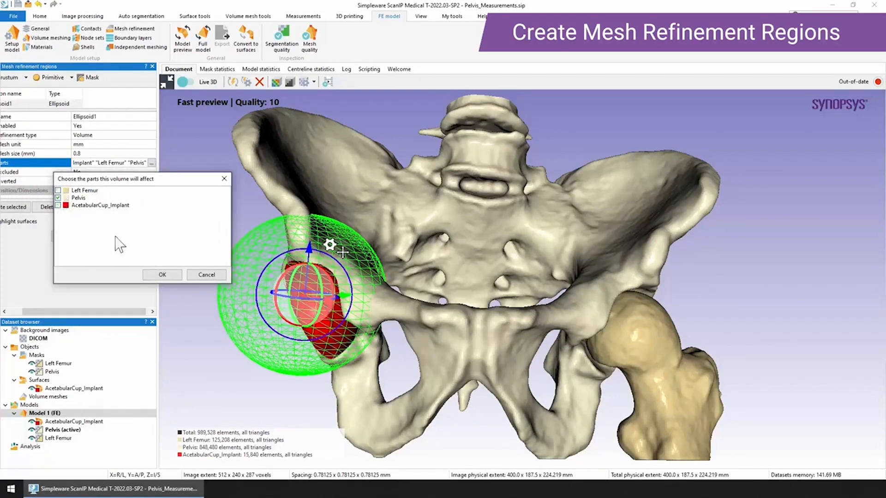
click(162, 275)
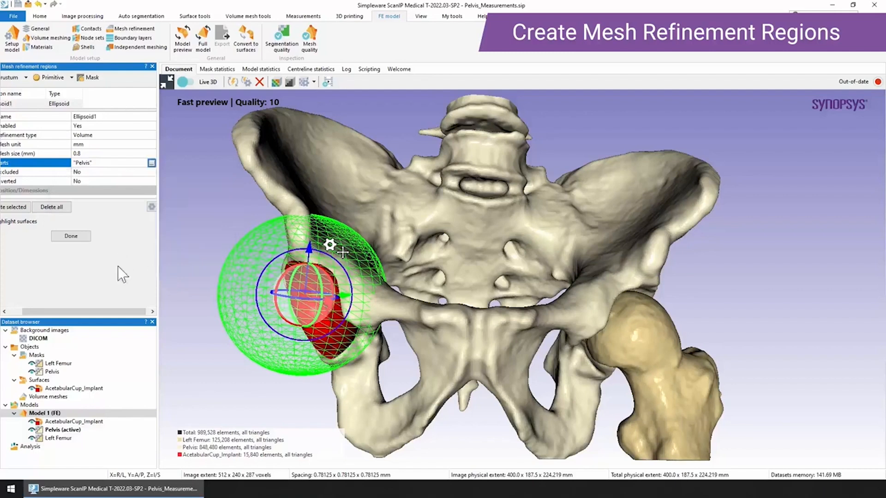
drag(109, 309, 96, 310)
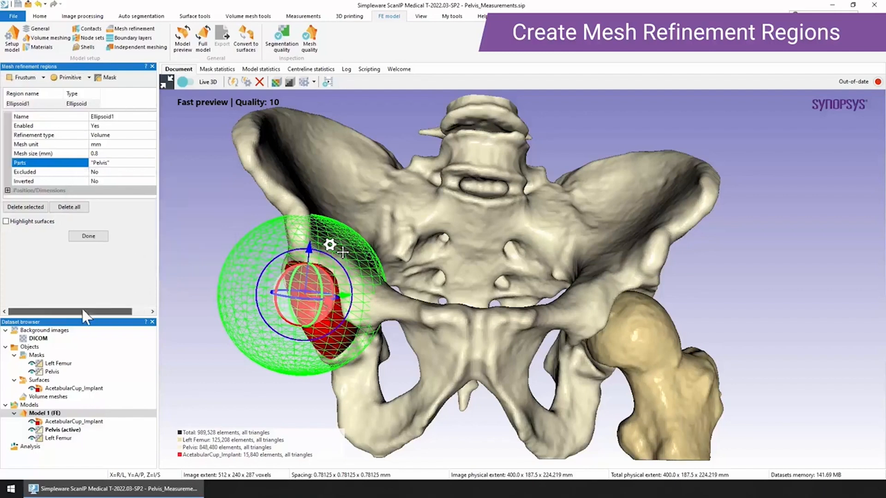
click(88, 236)
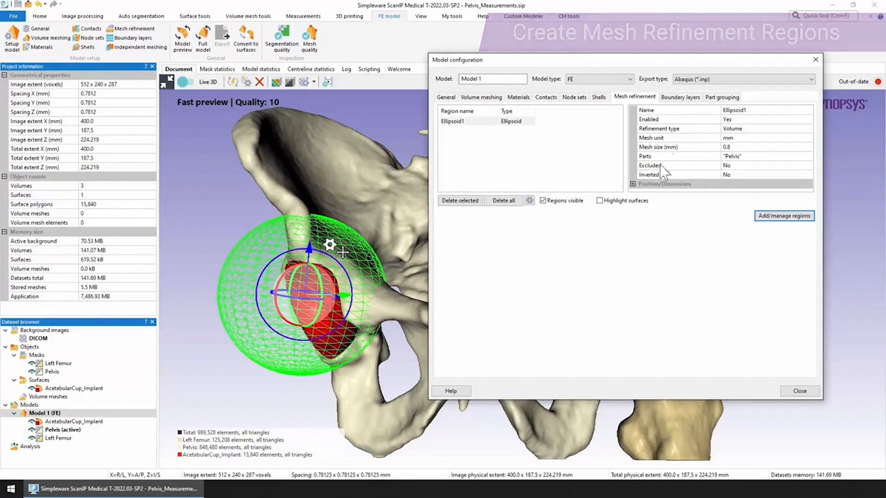
Step: Review the FE model's boundary layer and part grouping settings and close the model configuration
click(681, 98)
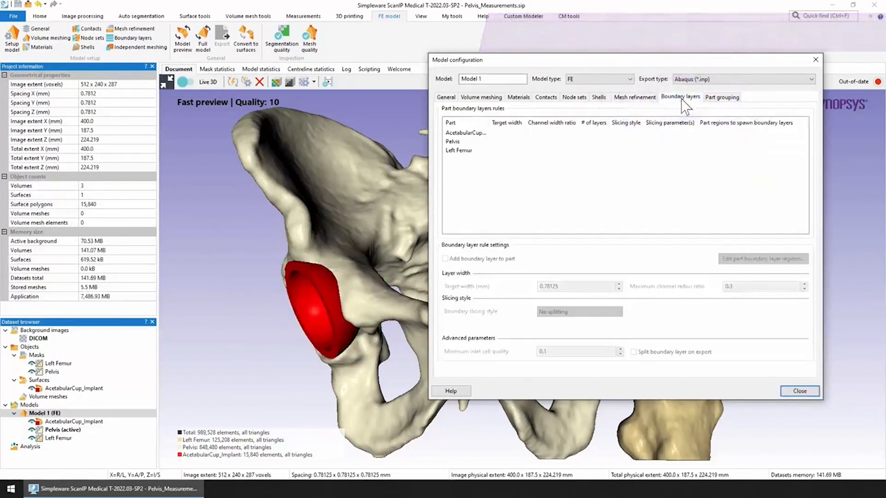
click(720, 97)
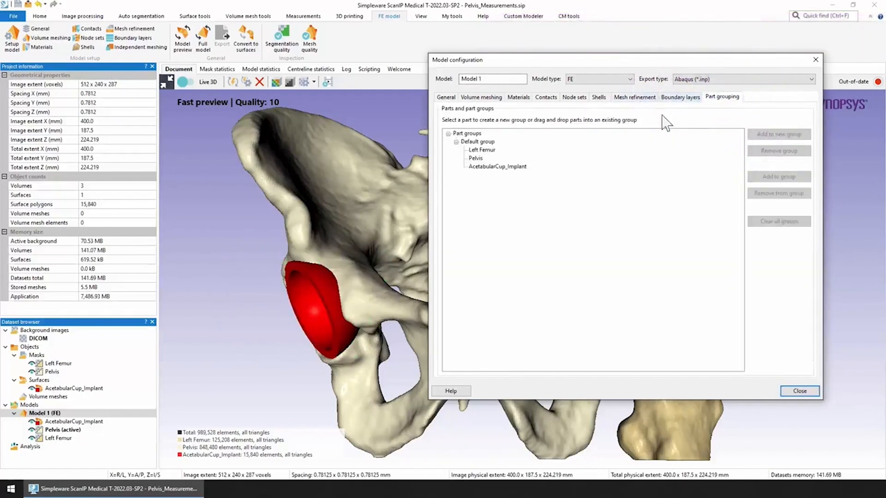
click(813, 391)
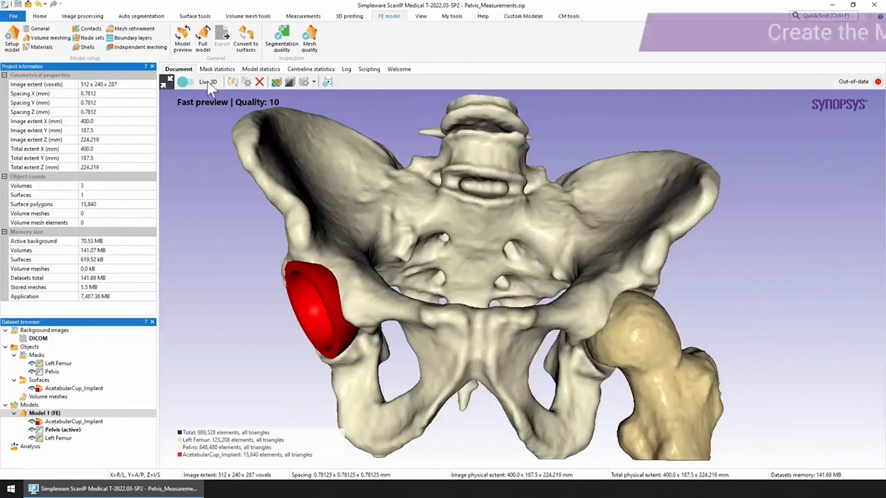
Step: Generate the full FE model and examine the mesh around the acetabular cup up close
click(203, 47)
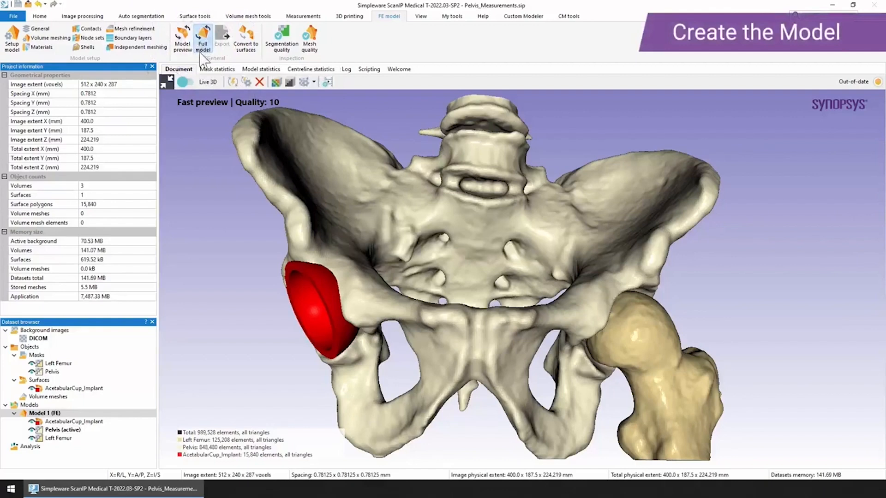
click(532, 242)
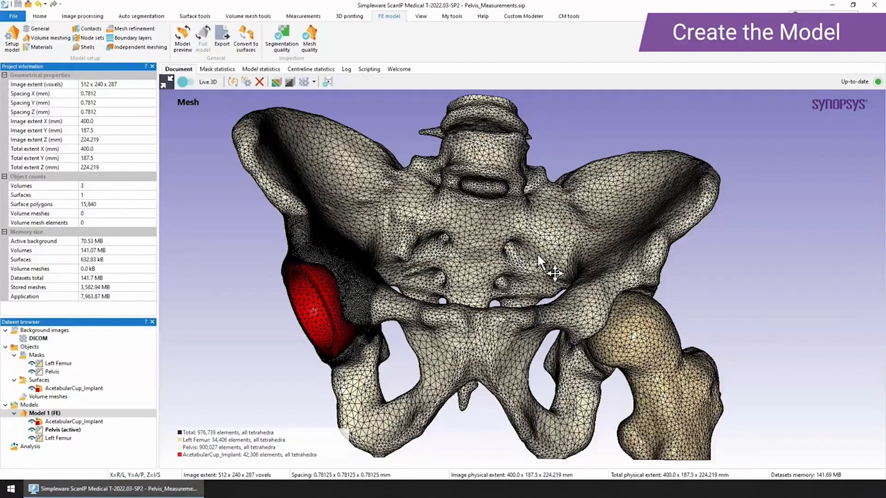
drag(406, 365, 355, 350)
scroll(373, 346, up, 3)
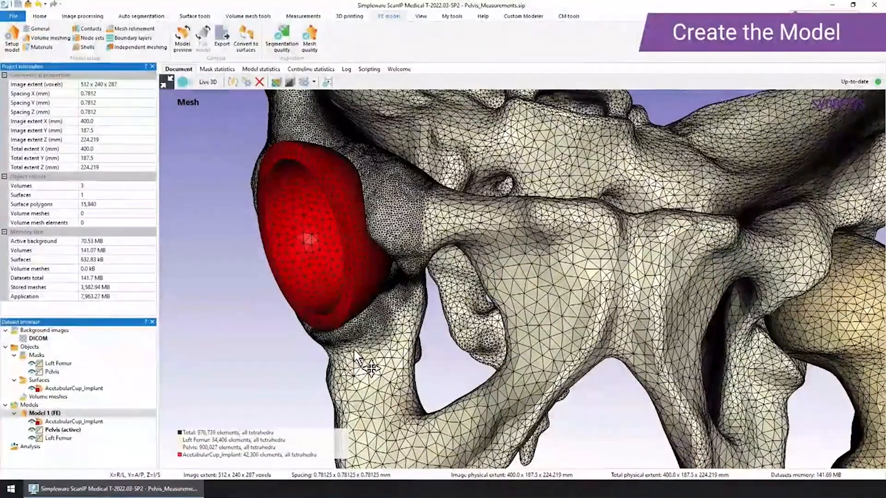
Step: Hide the model's AcetabularCup_Implant part to examine the refined pelvis mesh in the socket, and show it again
click(32, 422)
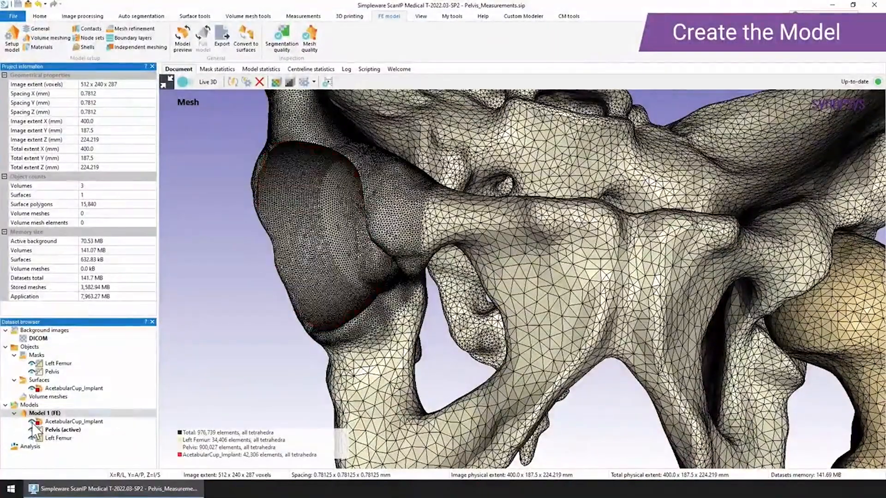
mouse_move(288, 349)
mouse_down()
mouse_move(325, 323)
mouse_move(429, 342)
mouse_move(388, 304)
mouse_move(351, 318)
mouse_move(302, 356)
mouse_move(276, 348)
mouse_up()
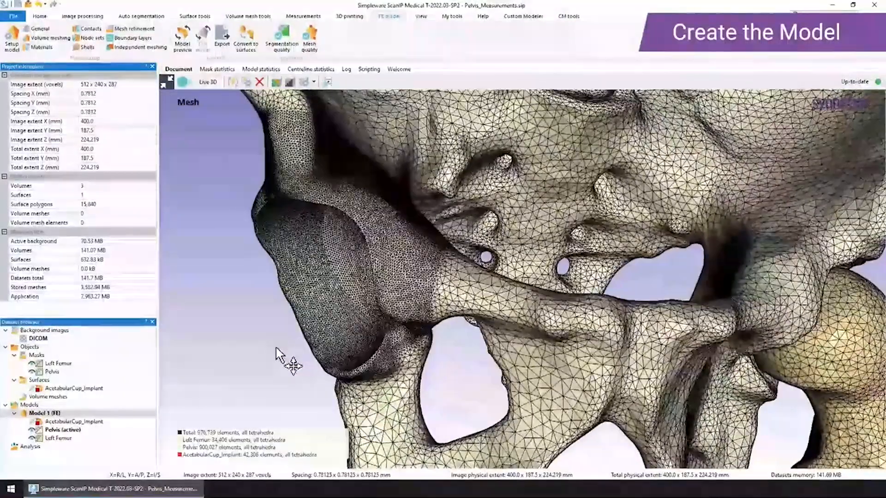
click(32, 422)
Step: Hide the Pelvis and Left Femur parts to examine the implant's mesh alone, and show the Pelvis again
click(32, 430)
click(32, 438)
drag(482, 316, 341, 256)
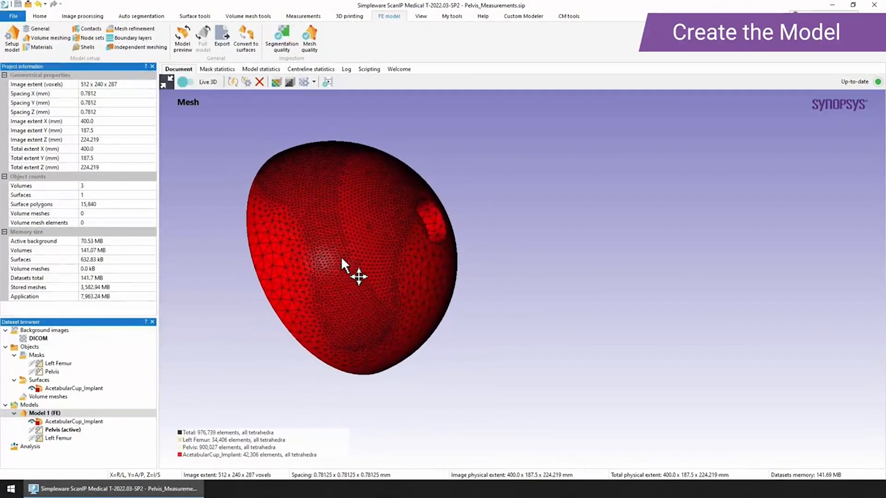
click(32, 430)
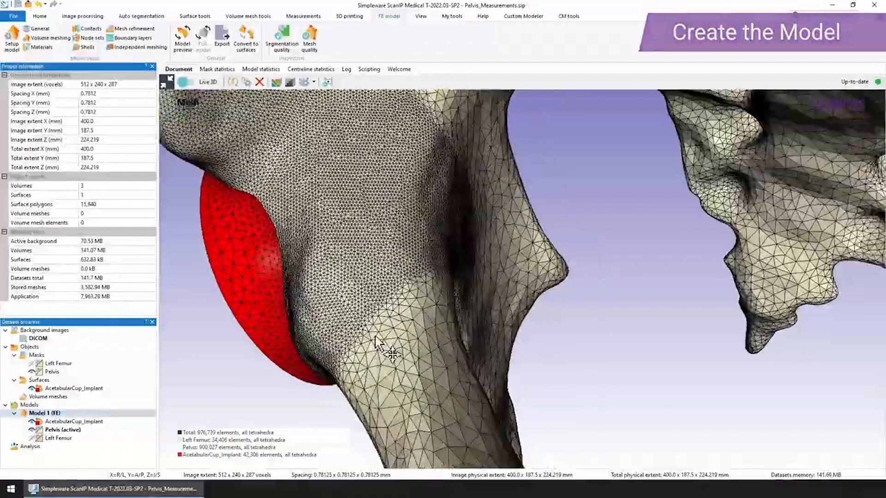
Step: Display the mass density of the active Pelvis part on the FE mesh through the visibility options
drag(375, 337, 416, 340)
scroll(416, 340, down, 5)
drag(354, 339, 490, 242)
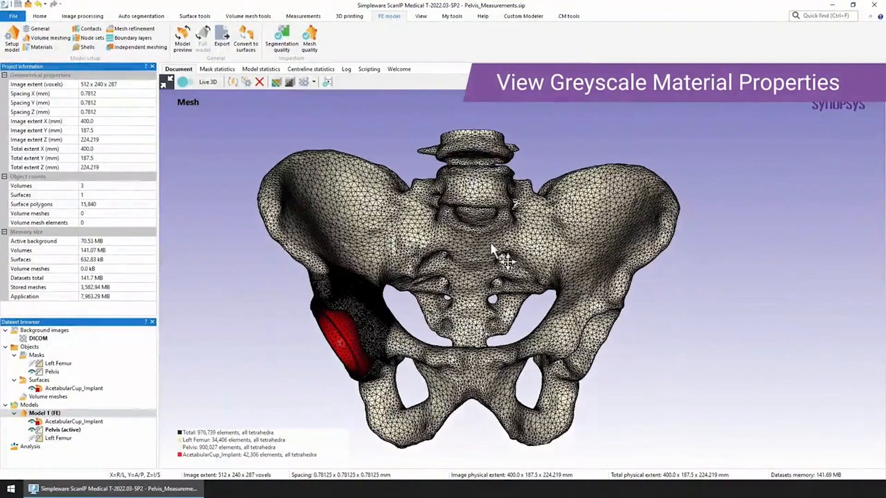
click(420, 17)
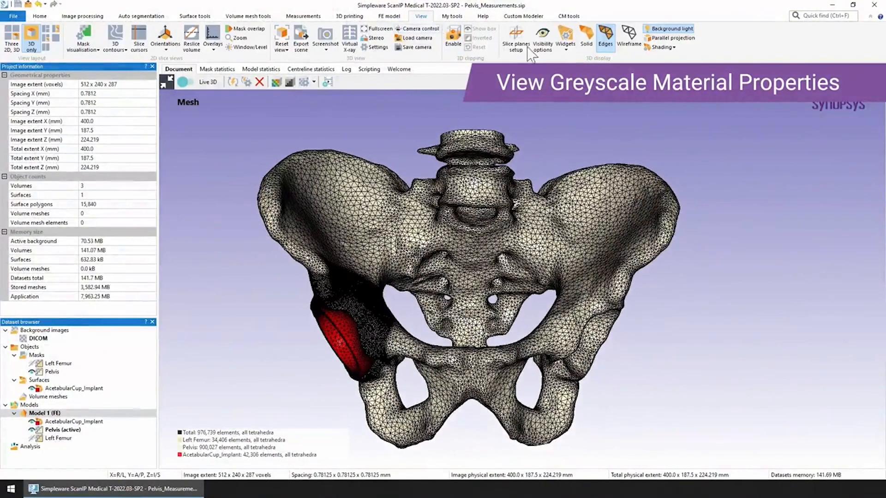
click(543, 39)
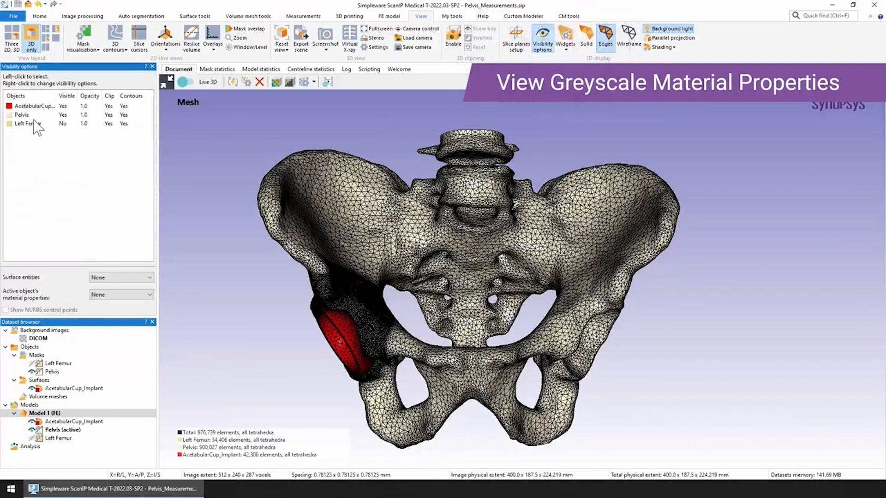
click(73, 431)
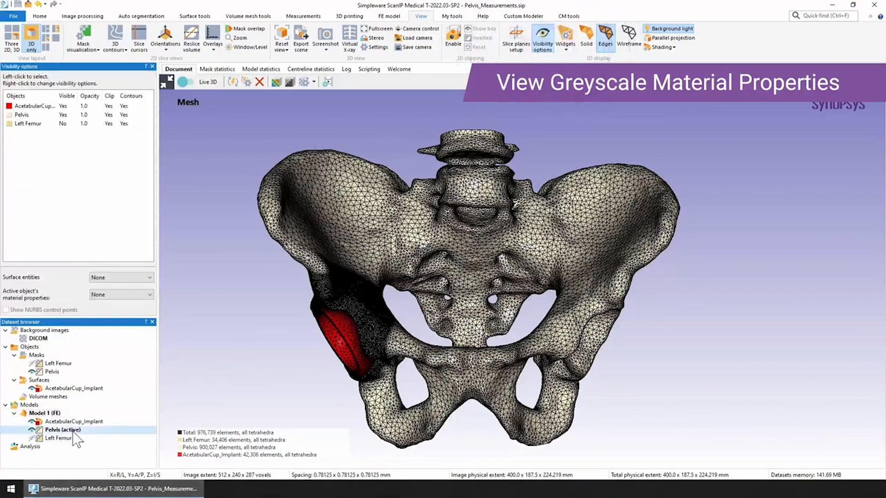
click(28, 115)
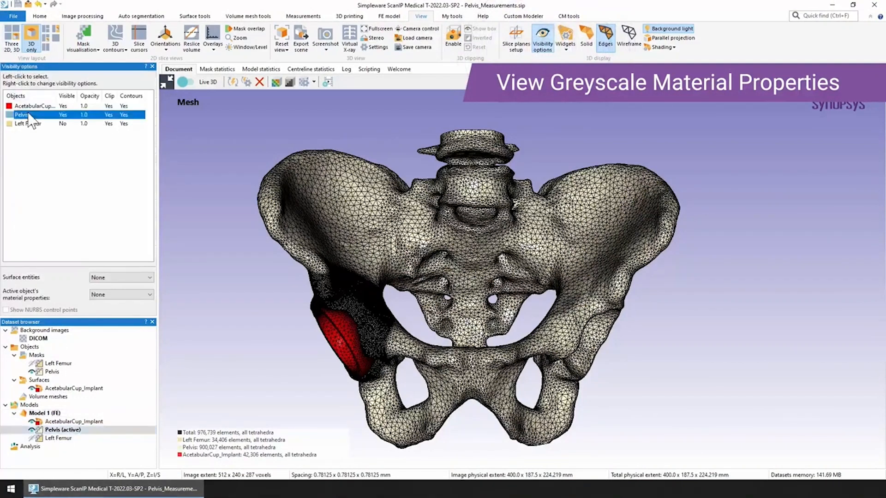
right_click(45, 119)
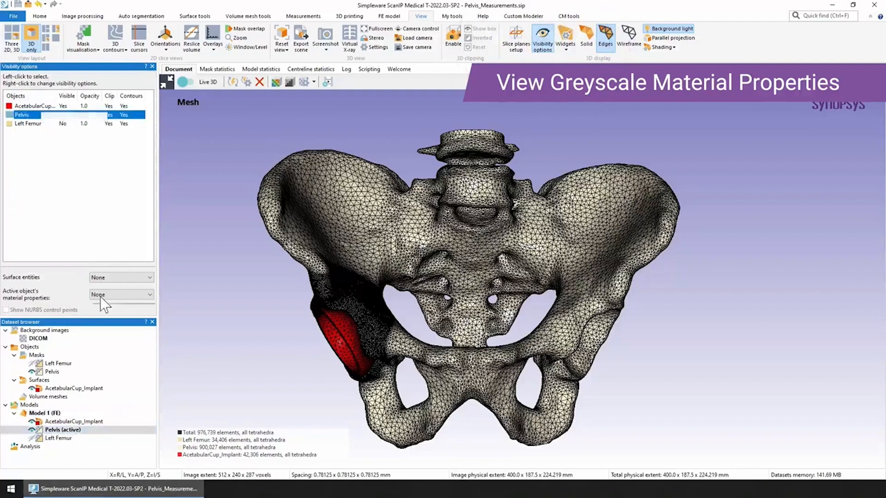
click(100, 297)
click(111, 318)
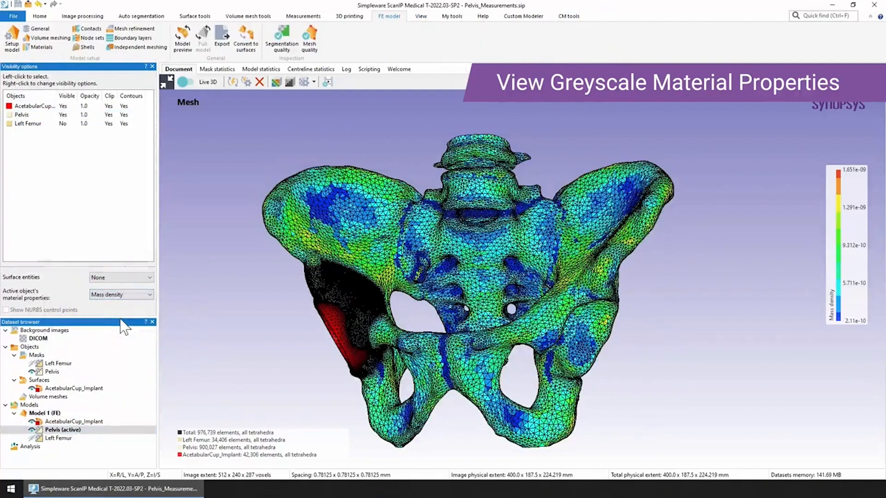
Step: Examine the mass density distribution across the pelvis mesh and set the material property display back to None
drag(299, 342, 527, 283)
scroll(366, 330, up, 5)
scroll(407, 318, down, 5)
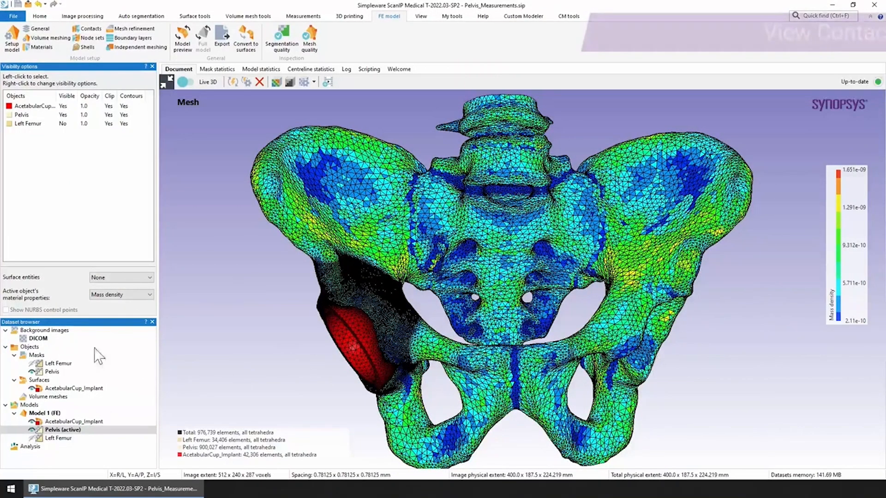
click(129, 295)
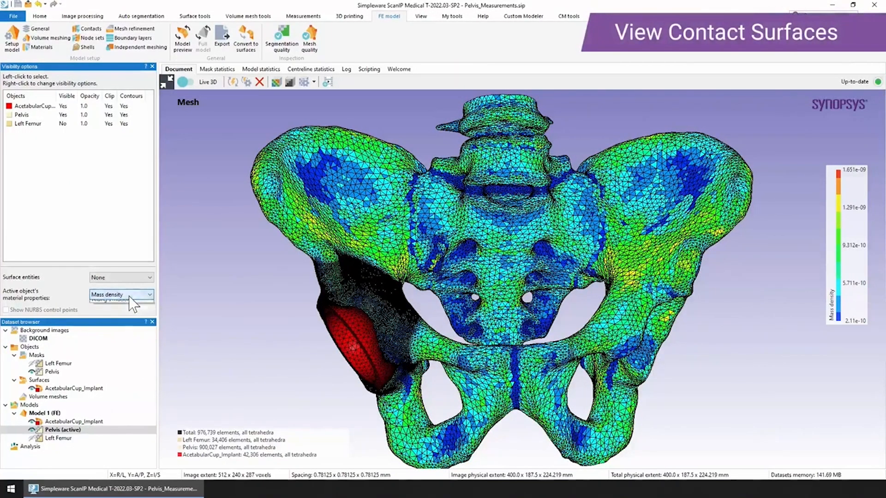
click(99, 303)
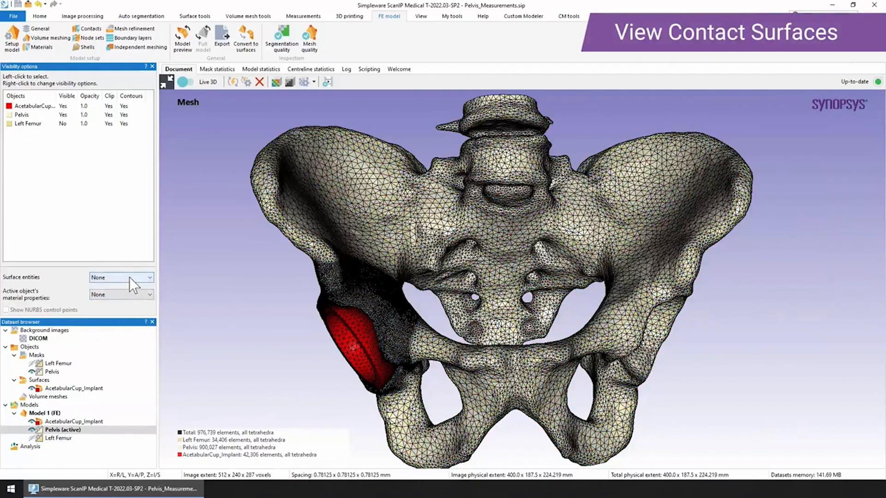
Step: Show the model's contact surfaces and examine them from several angles around the acetabular cup and pelvis
click(129, 278)
click(123, 290)
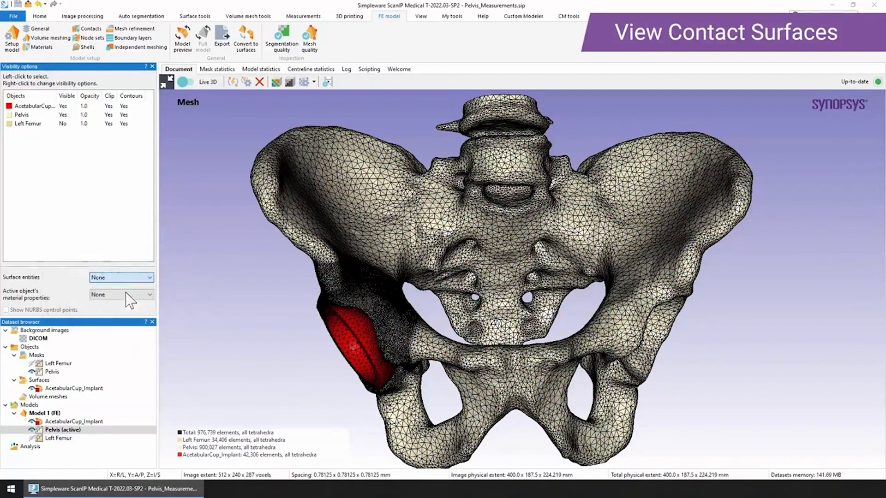
drag(325, 406, 569, 399)
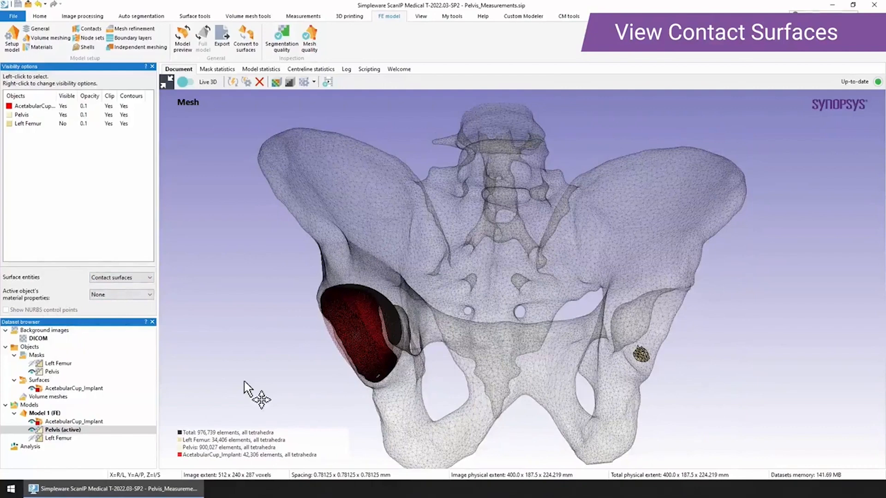
drag(250, 386, 180, 393)
drag(191, 394, 249, 400)
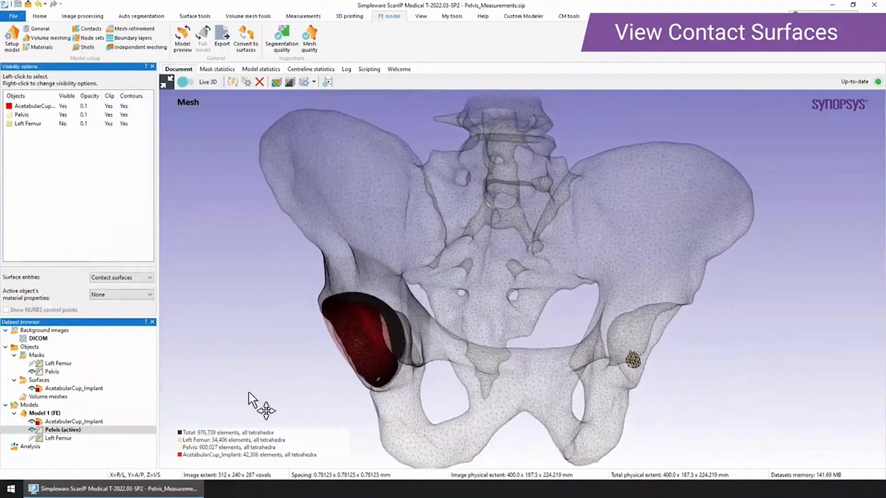
drag(297, 405, 277, 409)
Step: Set the surface entities display back to None and close the visibility options
click(117, 277)
click(106, 285)
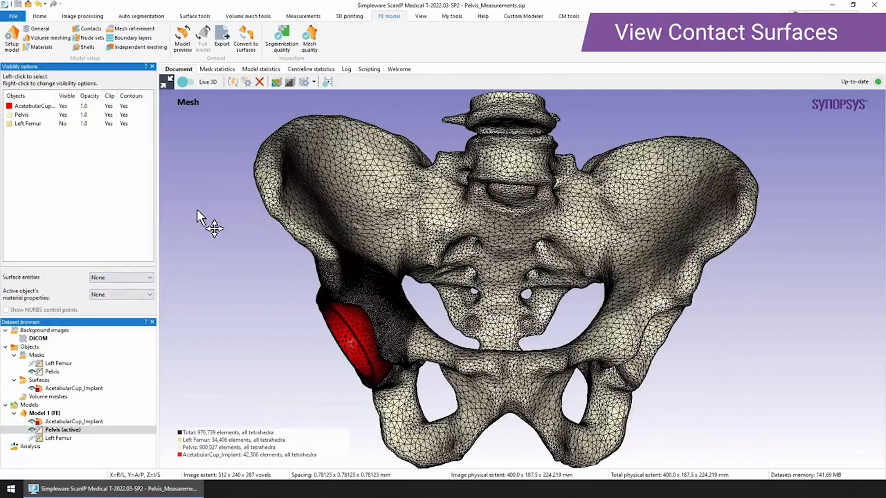
click(420, 16)
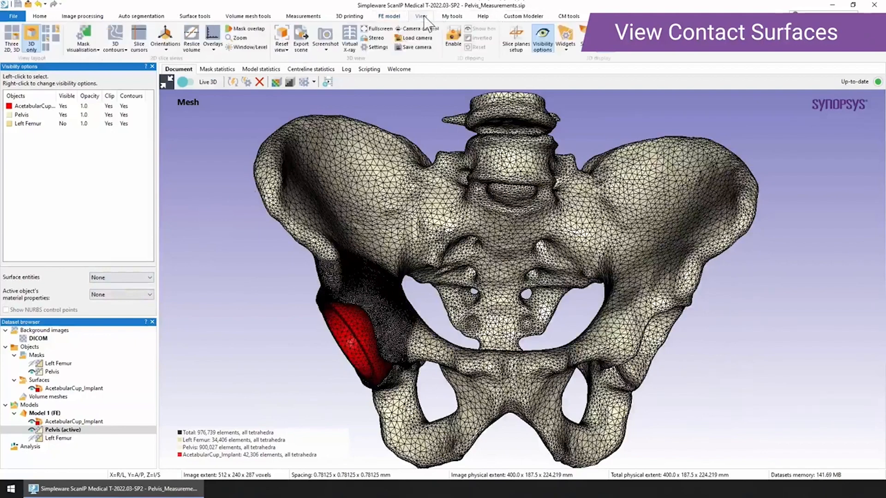
click(548, 45)
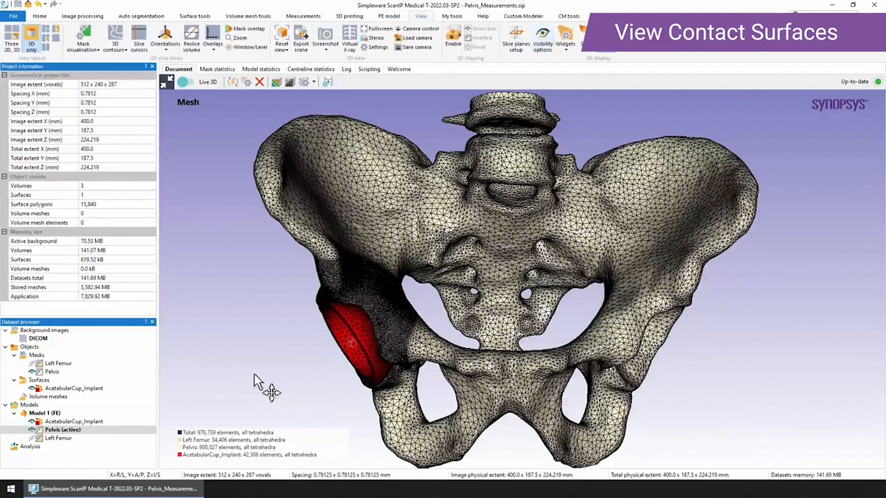
Step: Run the mesh quality inspection on all parts, review the Jacobian histogram and quality metrics, and close the inspection
drag(257, 370, 245, 370)
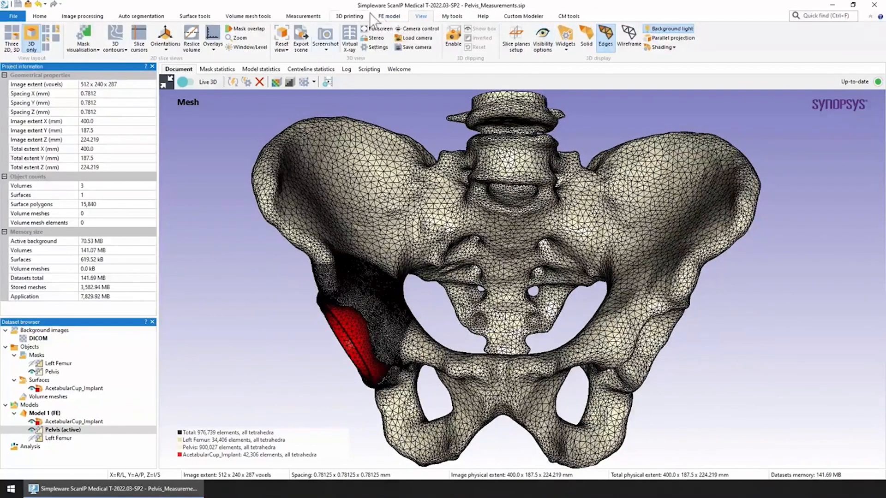
click(389, 17)
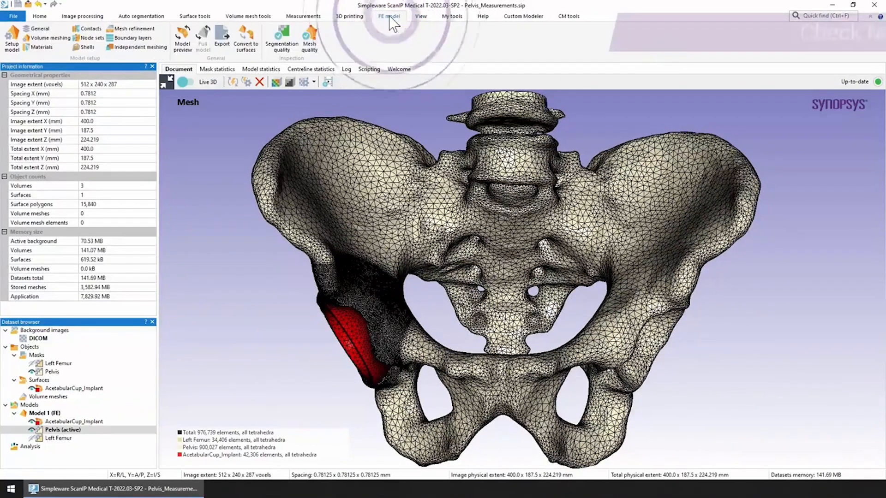
click(309, 39)
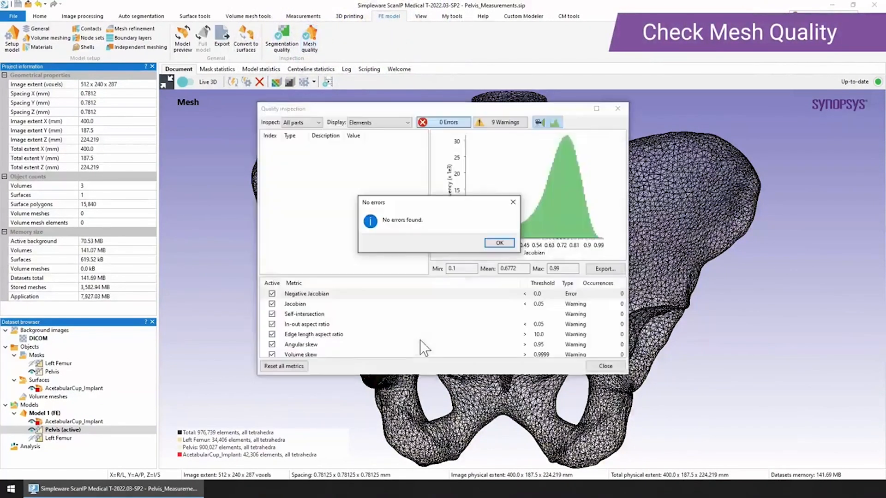
click(500, 242)
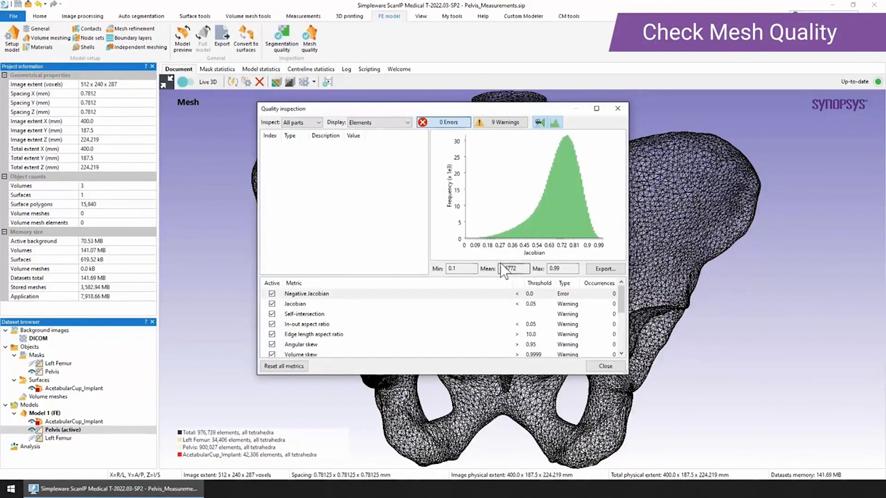
click(605, 366)
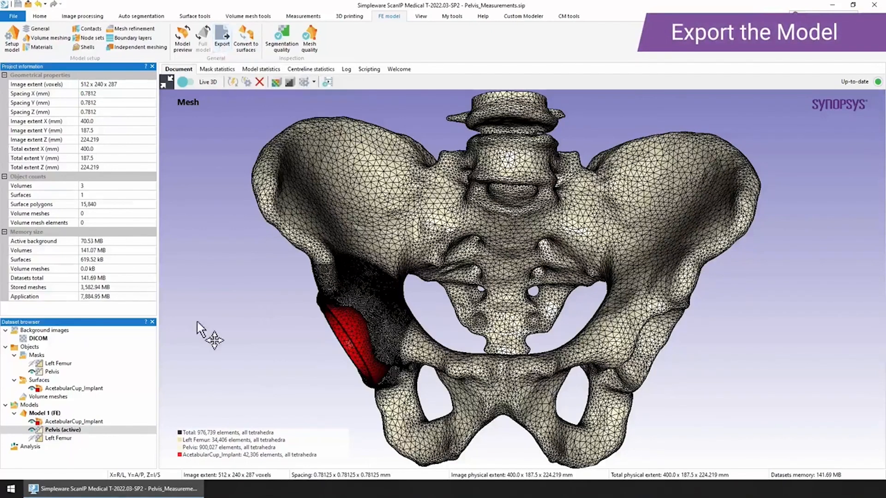
Step: Set Model 1's export type to Ansys (*.ans) and check the model's export file dialog without saving
right_click(54, 413)
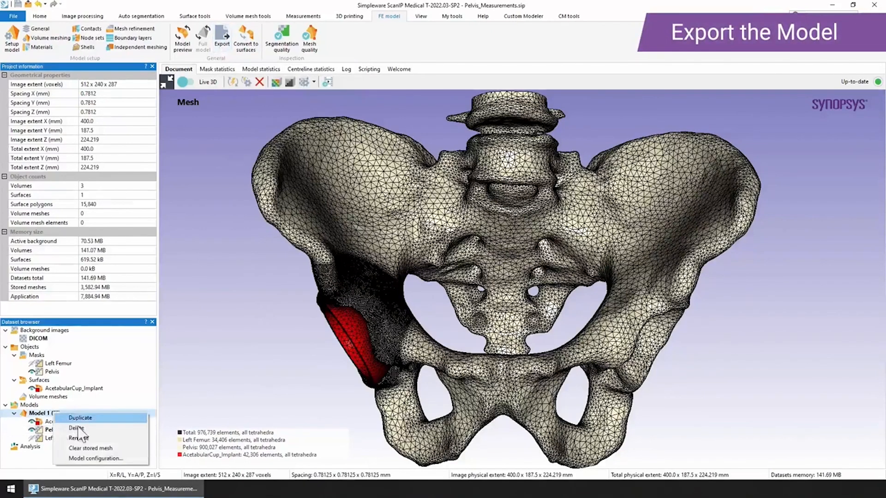
click(91, 459)
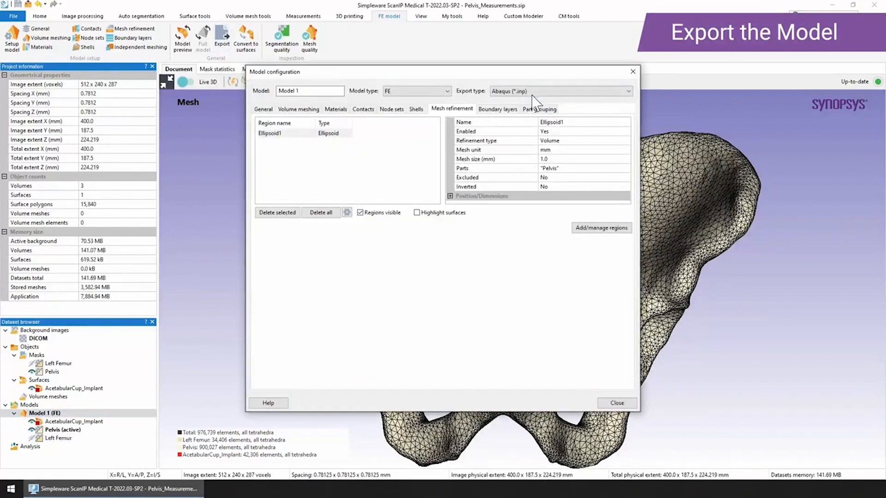
click(529, 91)
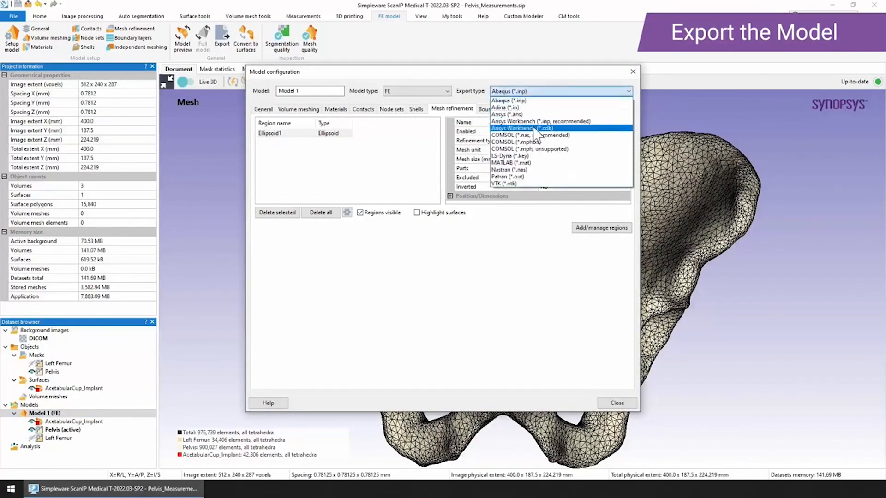
click(531, 115)
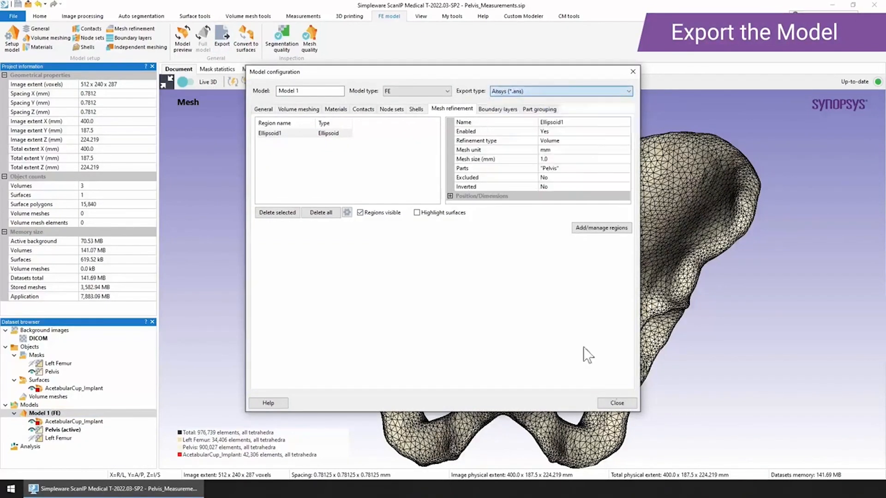
click(617, 403)
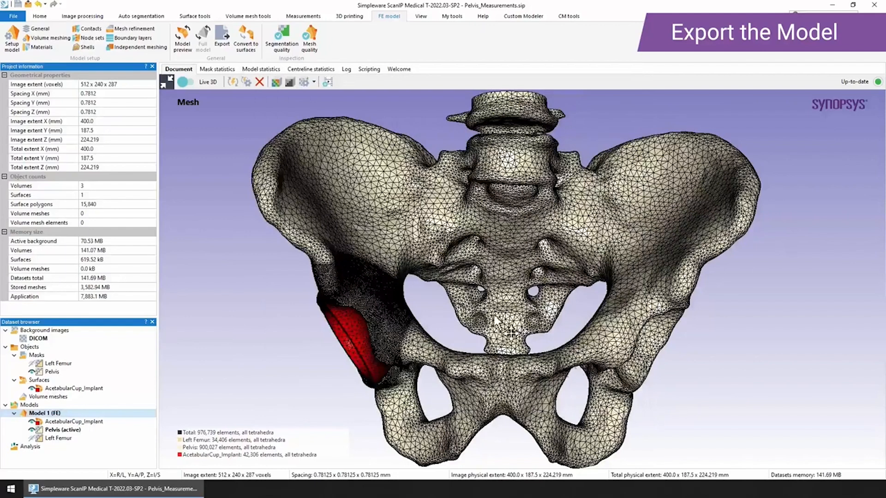
click(221, 43)
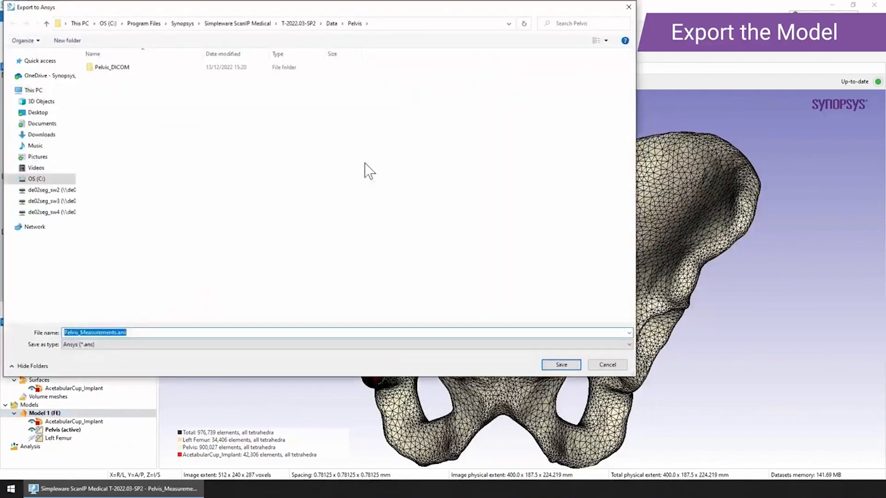
click(618, 363)
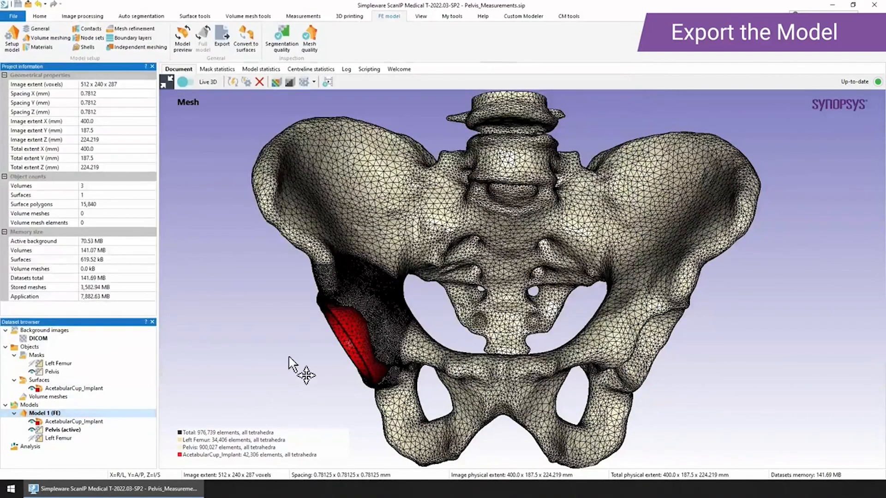